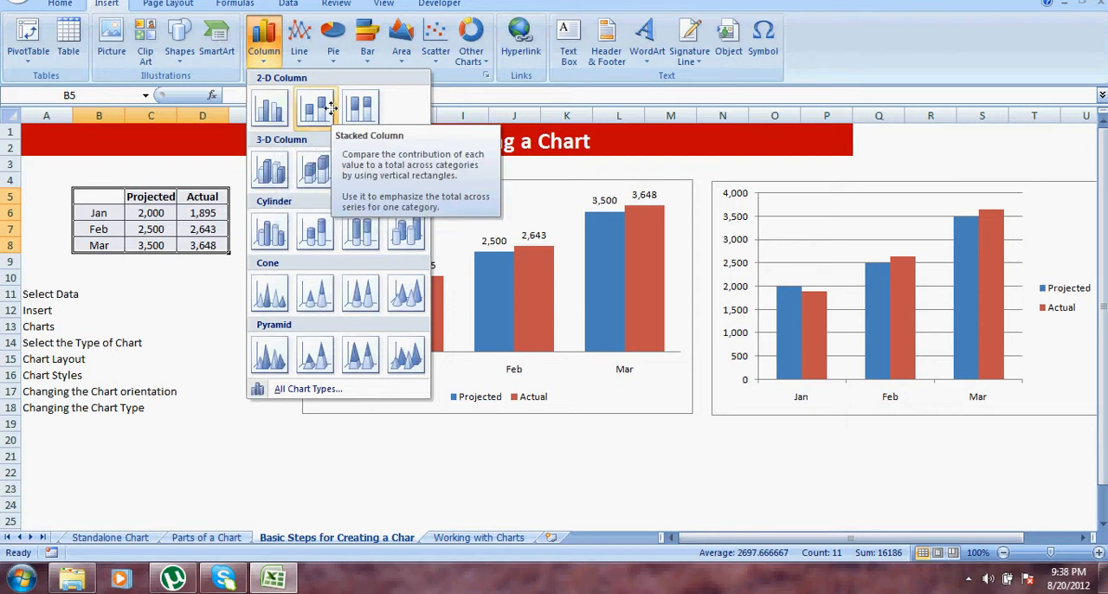
Step: Insert a 2-D clustered column chart of the B5:D8 data and move it below the two existing charts
left_click(269, 107)
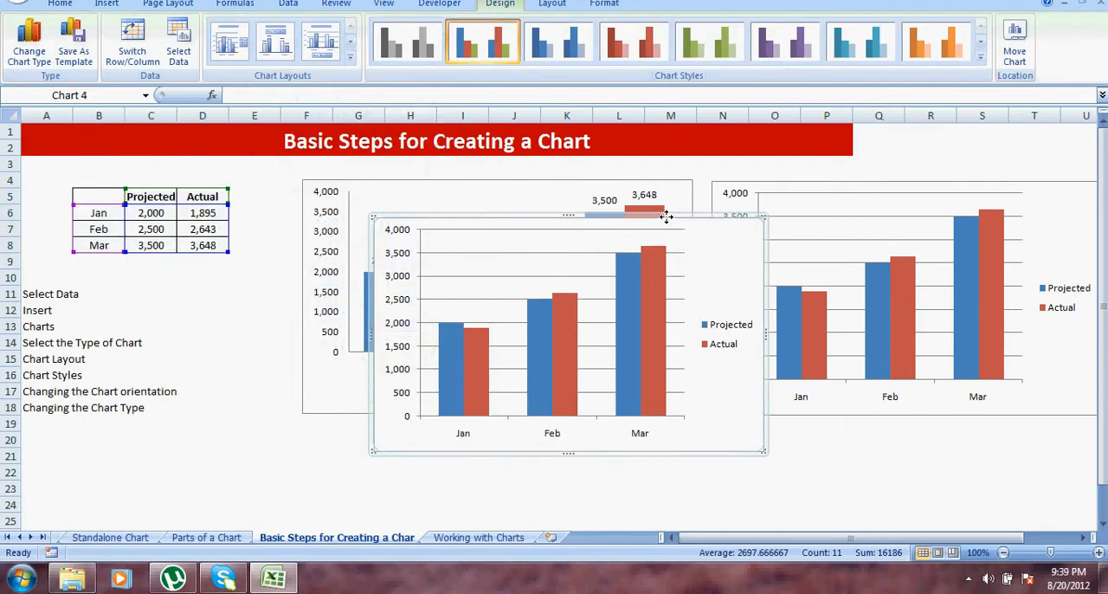
left_click_drag(665, 217, 621, 464)
left_click(811, 451)
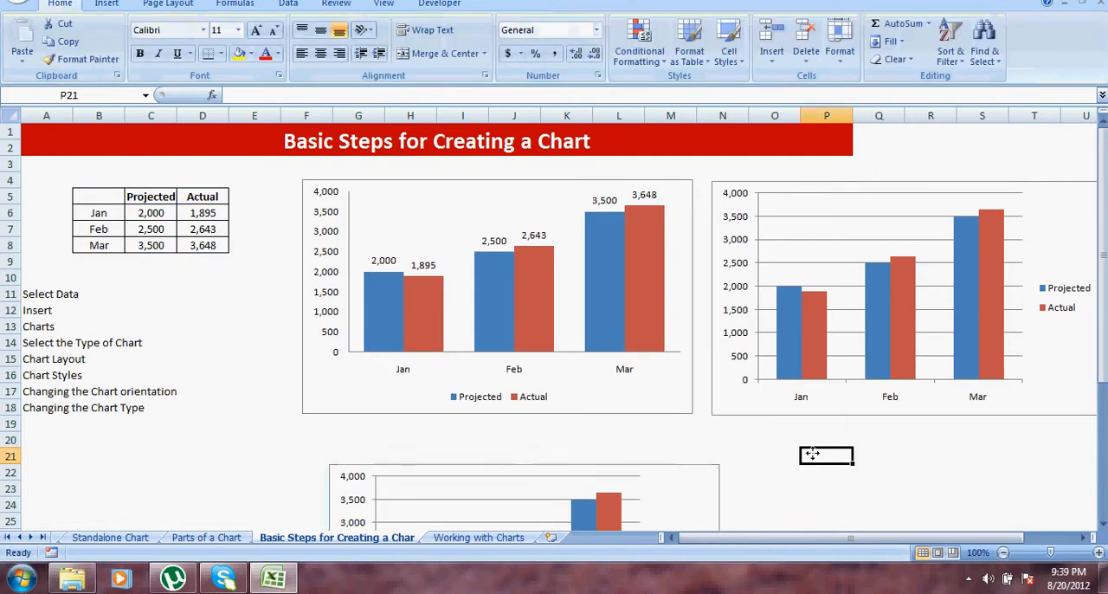
Step: Position the new column chart directly beneath the first chart, with its edges aligned to columns F through M
left_click(1102, 524)
left_click(1102, 523)
left_click(1102, 524)
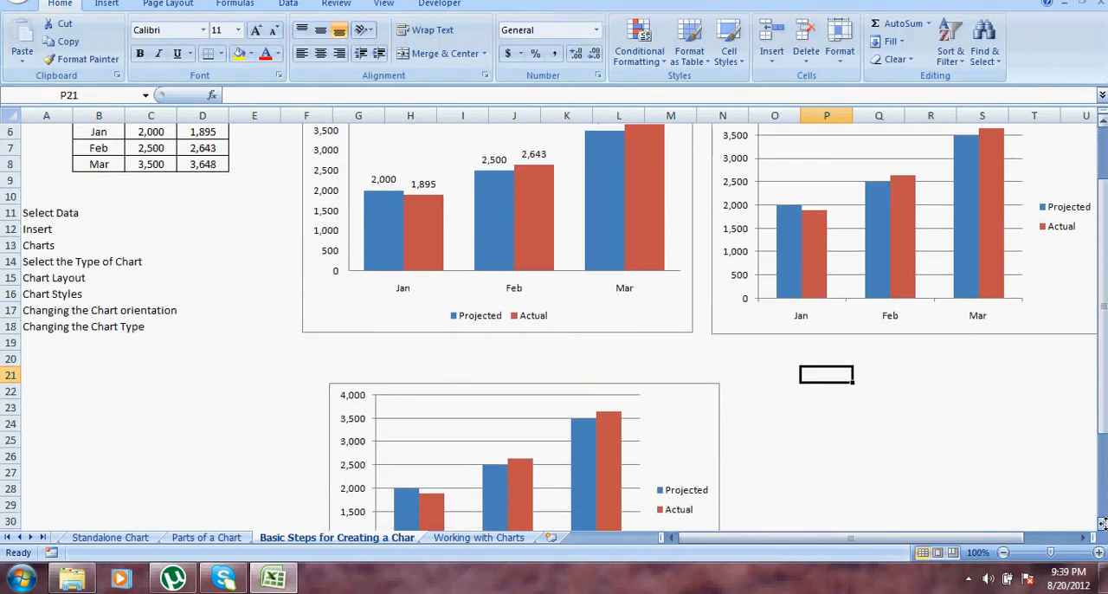
left_click(1102, 523)
left_click(1101, 523)
left_click(1102, 524)
left_click(1101, 523)
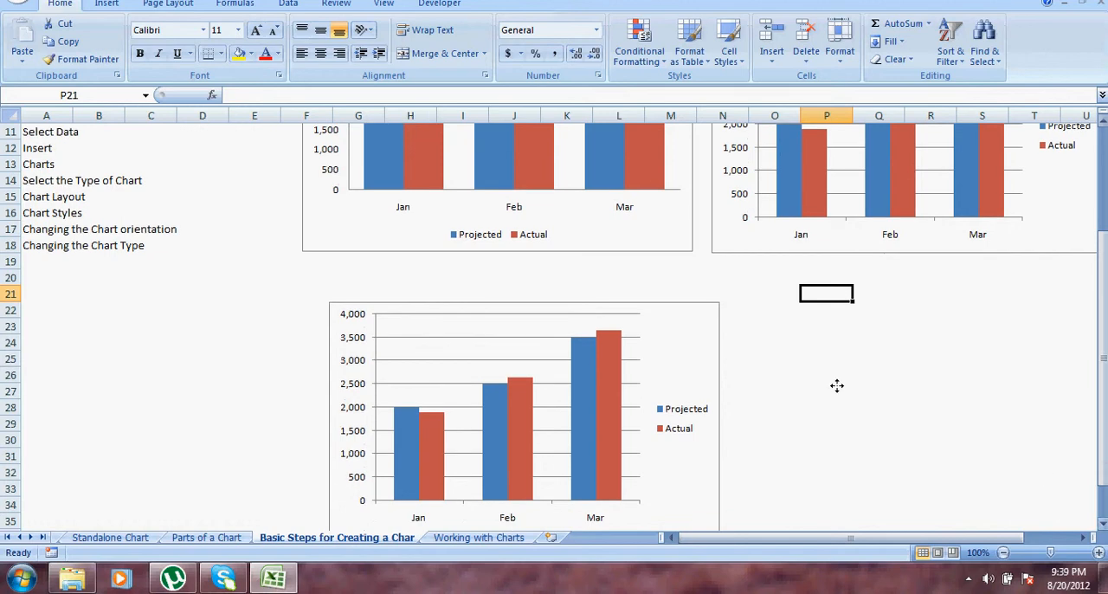
left_click_drag(695, 305, 667, 264)
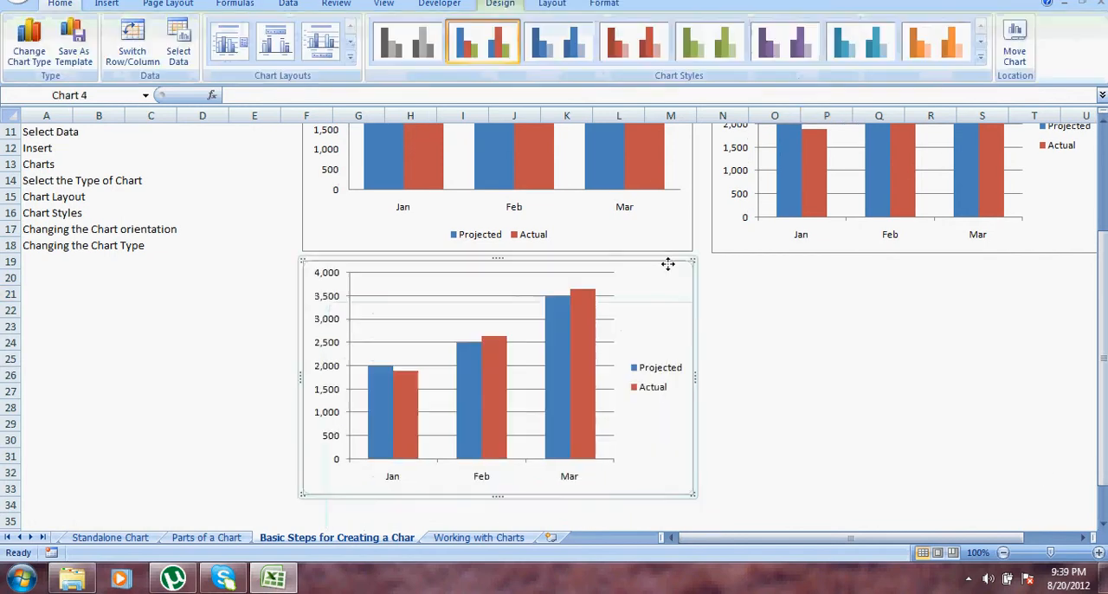
left_click(751, 293)
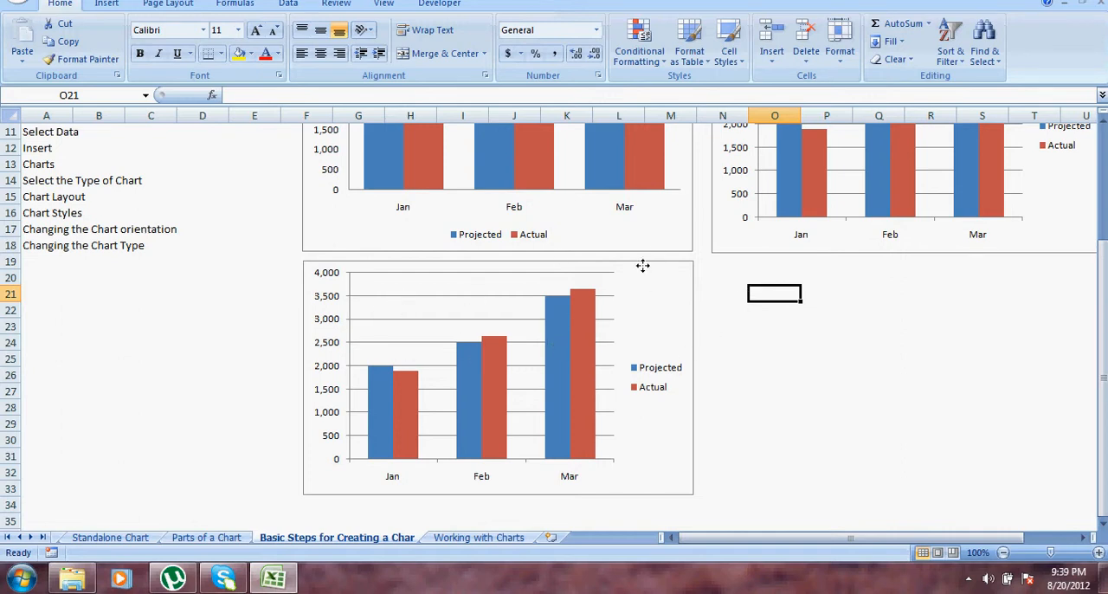
Step: Change the Actual series of the new chart to the Line with Markers chart type
left_click(558, 351)
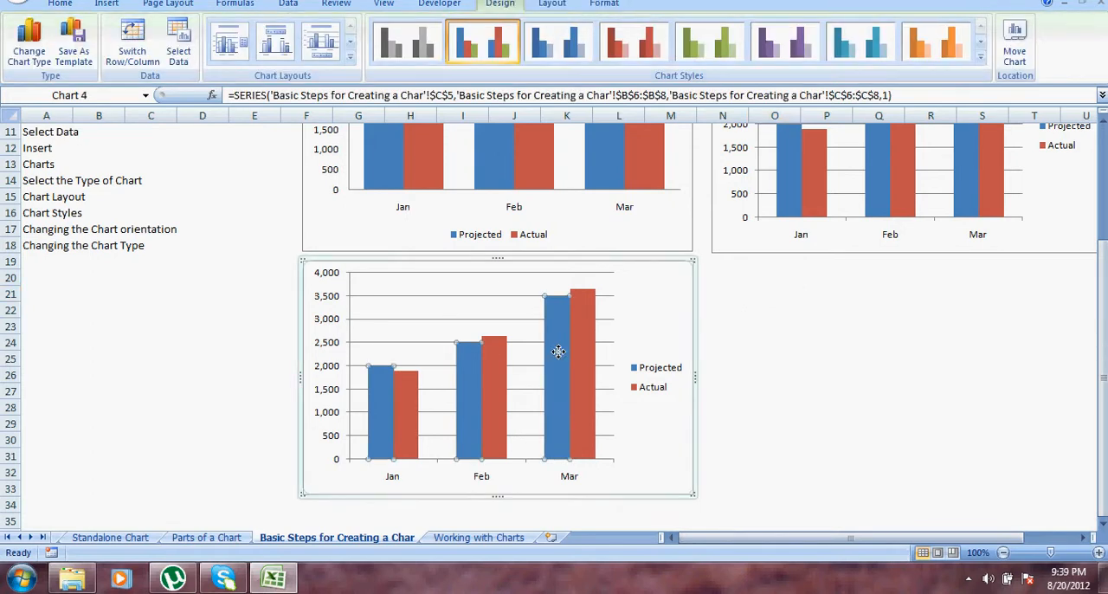
left_click(718, 341)
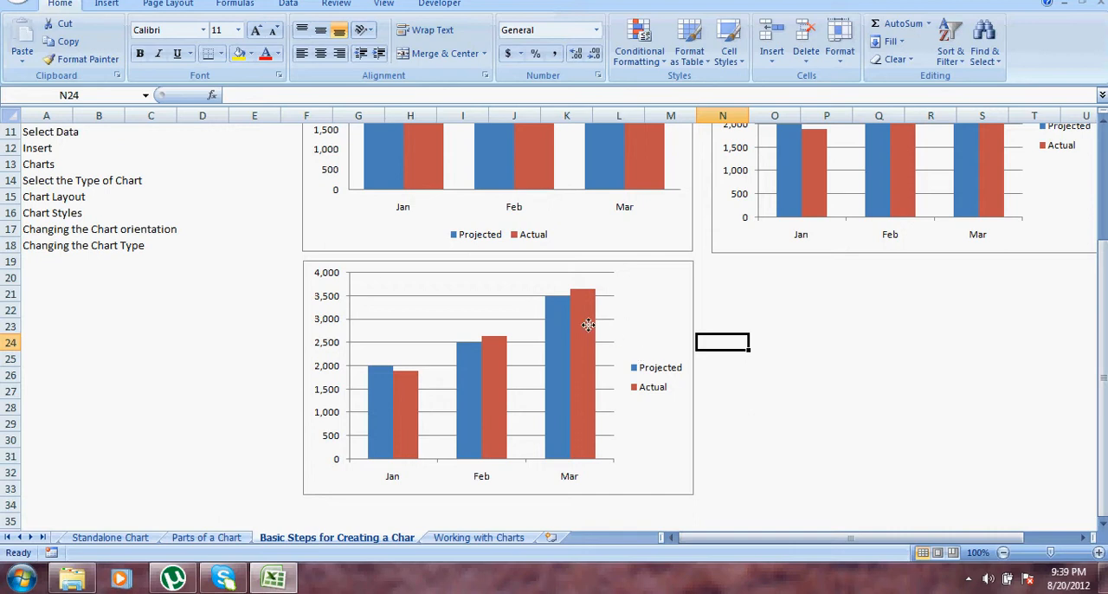
right_click(581, 323)
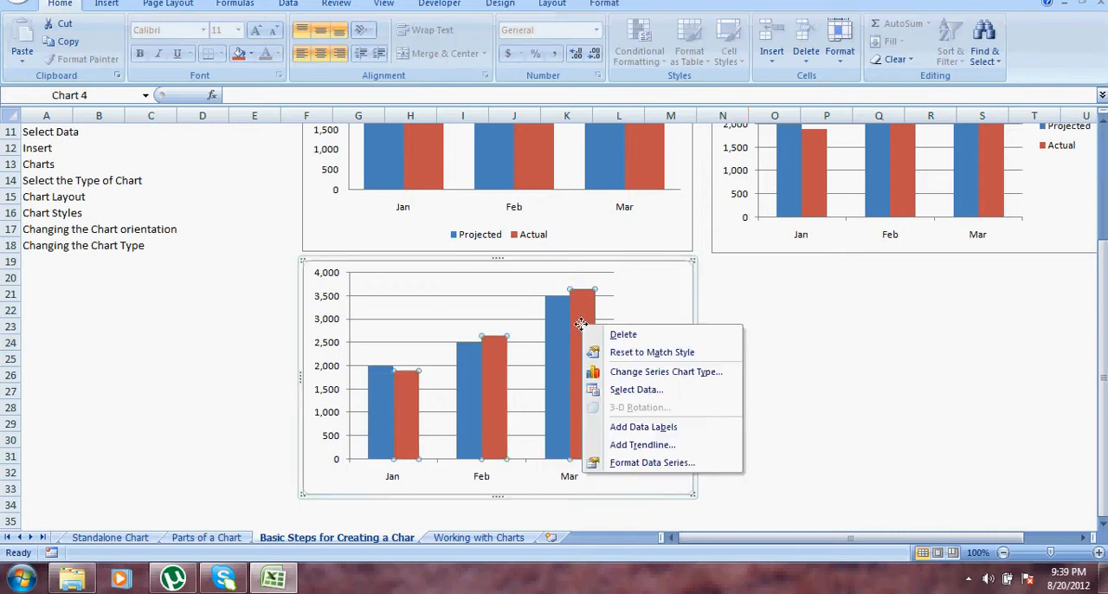
left_click(623, 370)
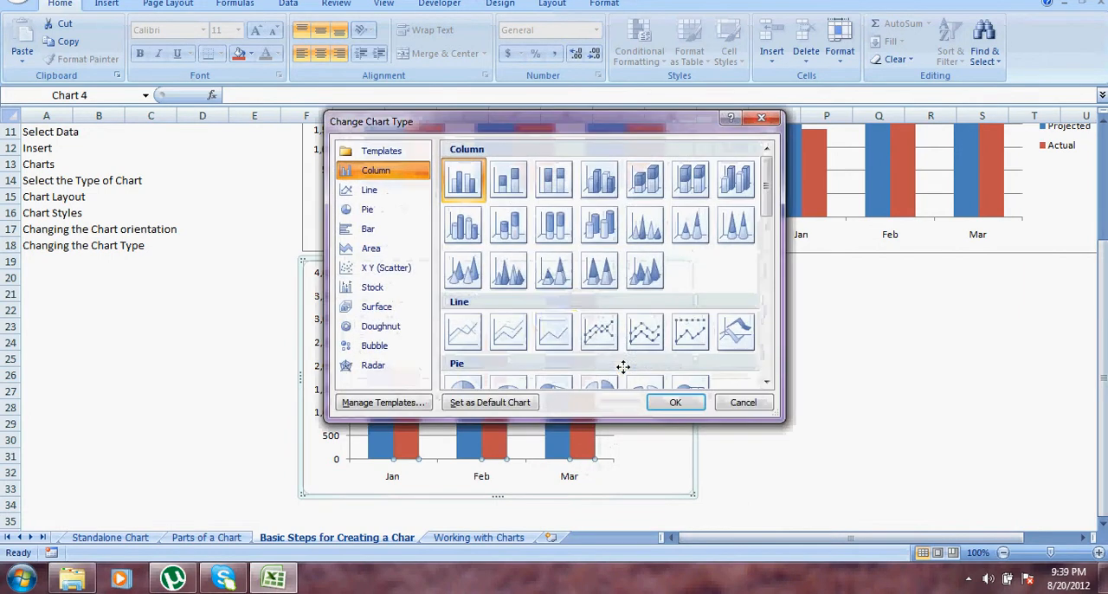
left_click(598, 330)
left_click(672, 402)
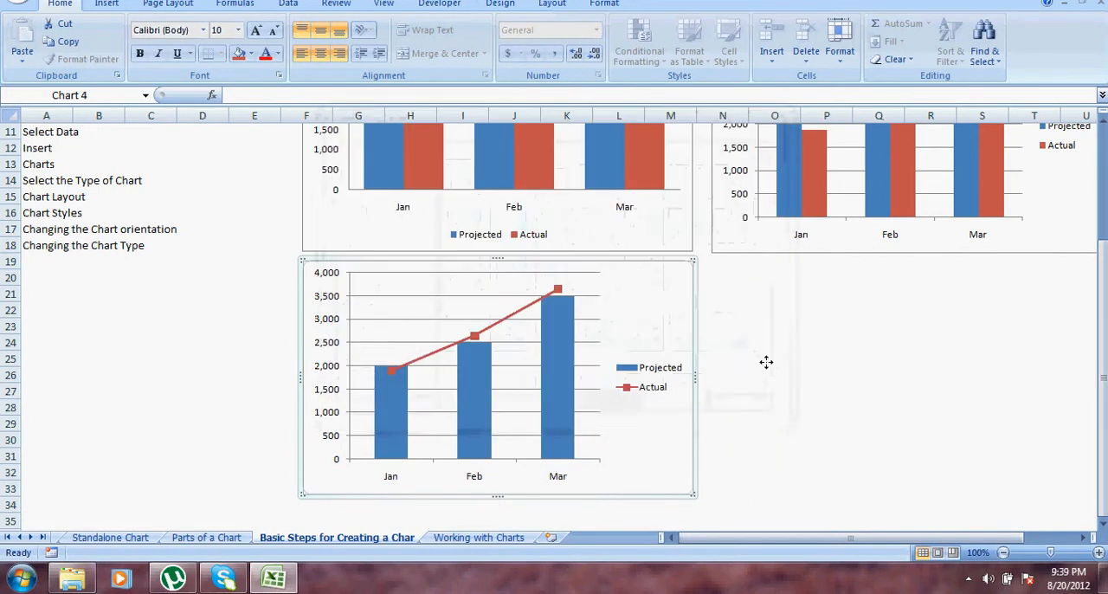
left_click(807, 355)
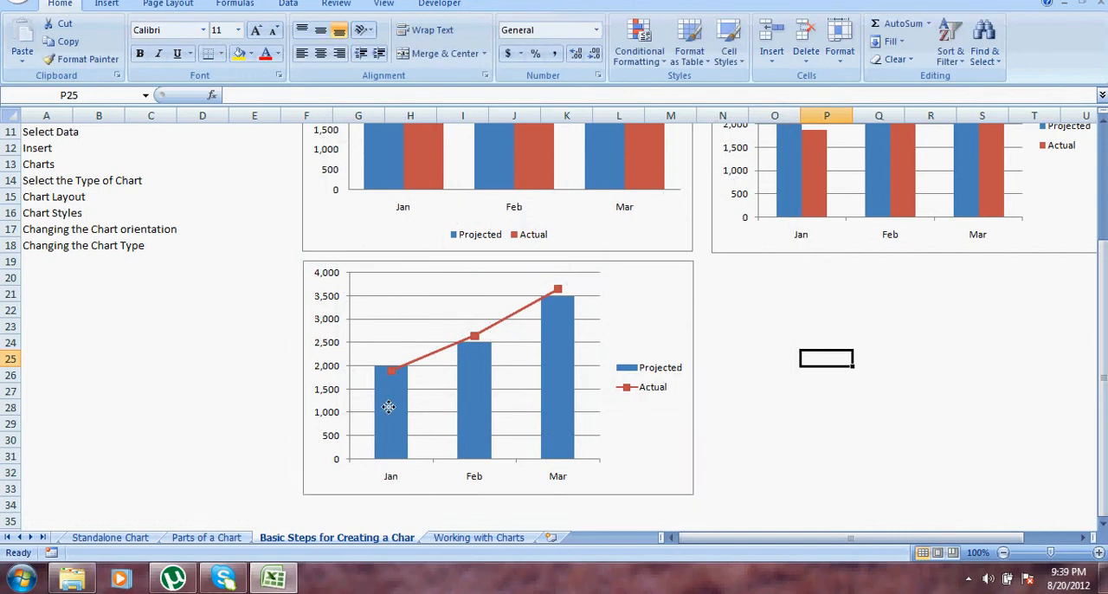
Step: Change the Projected series of the new chart to the Line with Markers chart type as well
left_click(560, 381)
right_click(561, 382)
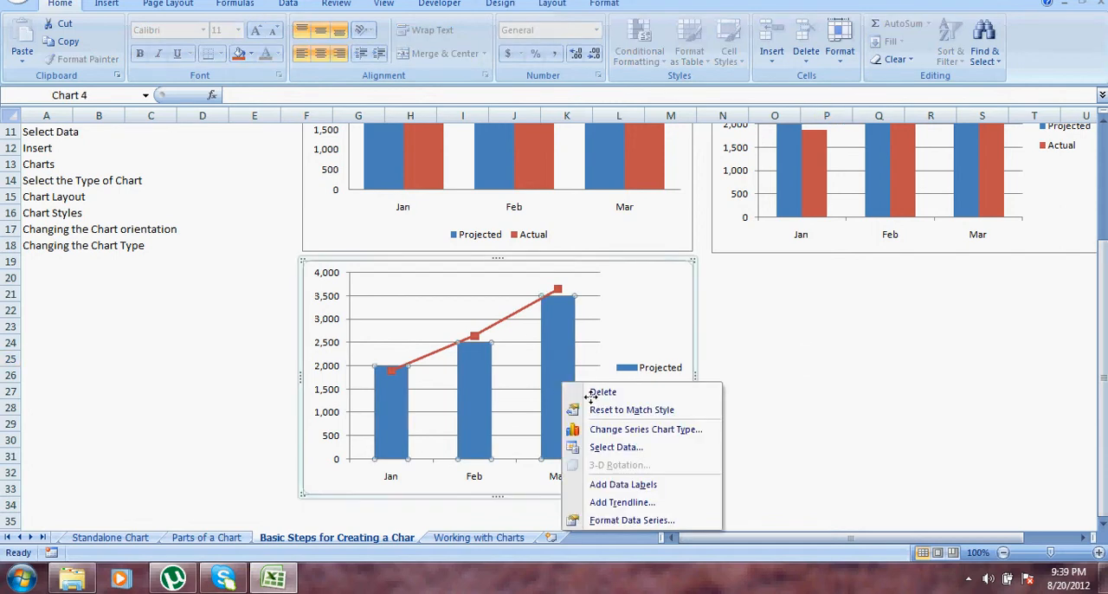
left_click(622, 430)
left_click(597, 338)
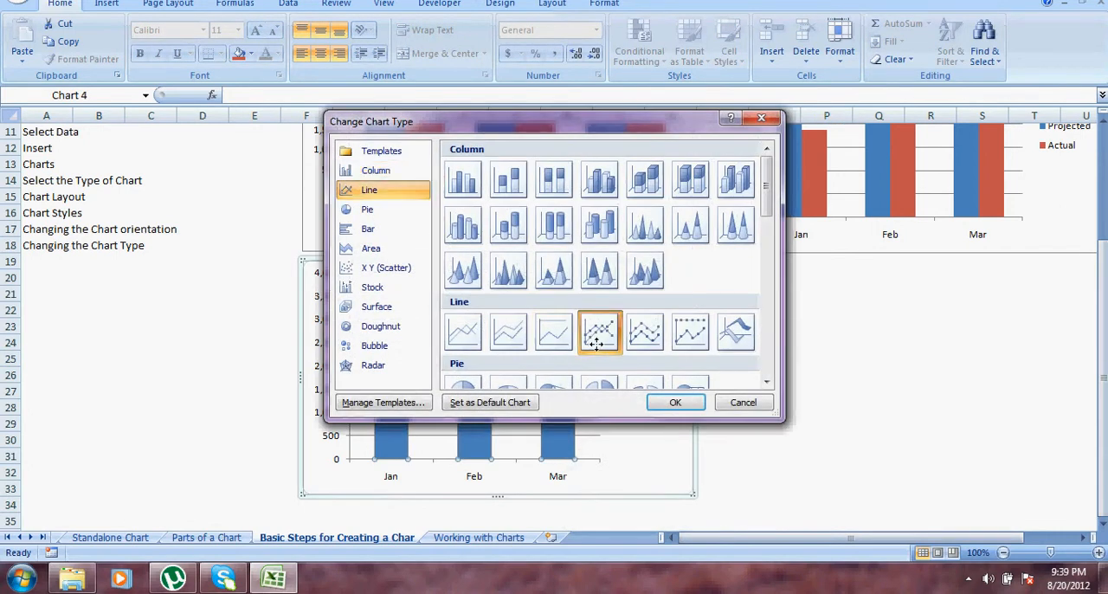
left_click(675, 401)
left_click(844, 373)
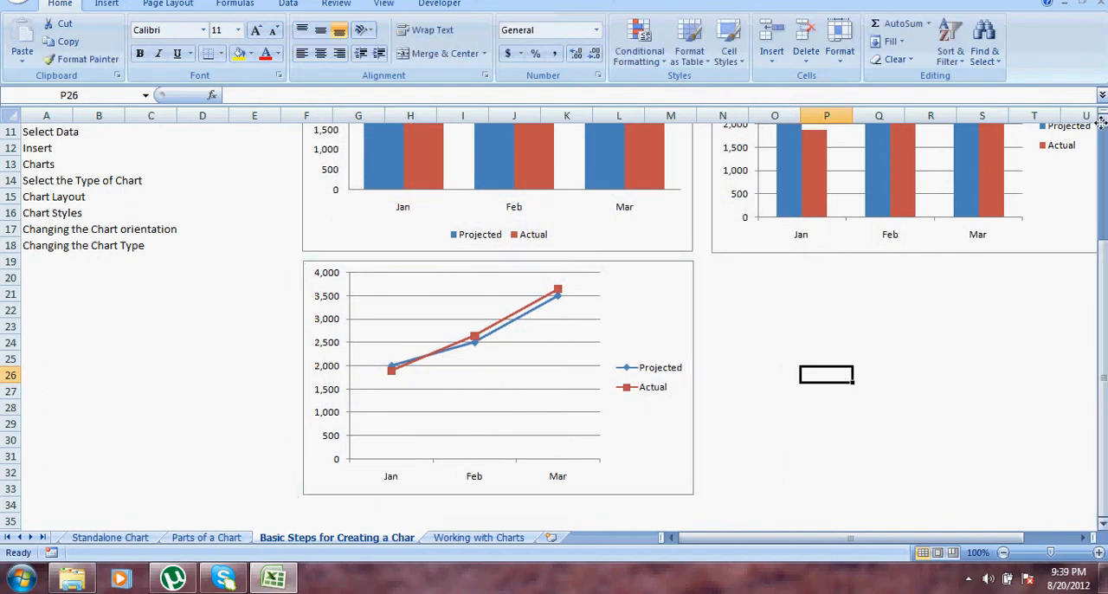
Step: Select the column chart without data labels beside the first chart and show its design options
scroll(1101, 123, "up", 5)
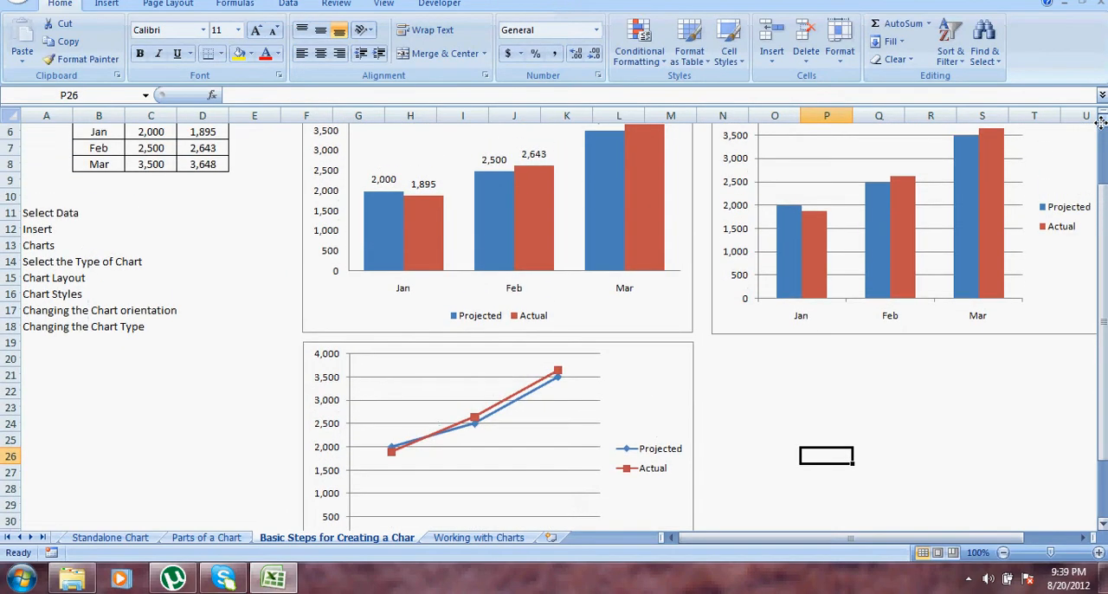
left_click_drag(1102, 199, 1101, 199)
left_click_drag(1102, 119, 1102, 120)
left_click(913, 167)
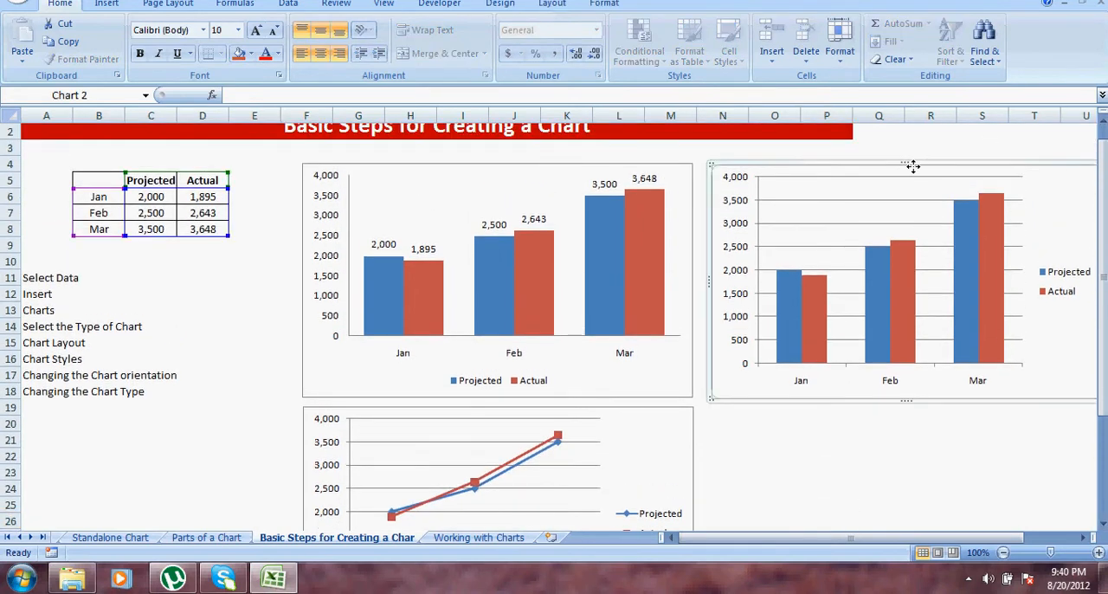
left_click(847, 434)
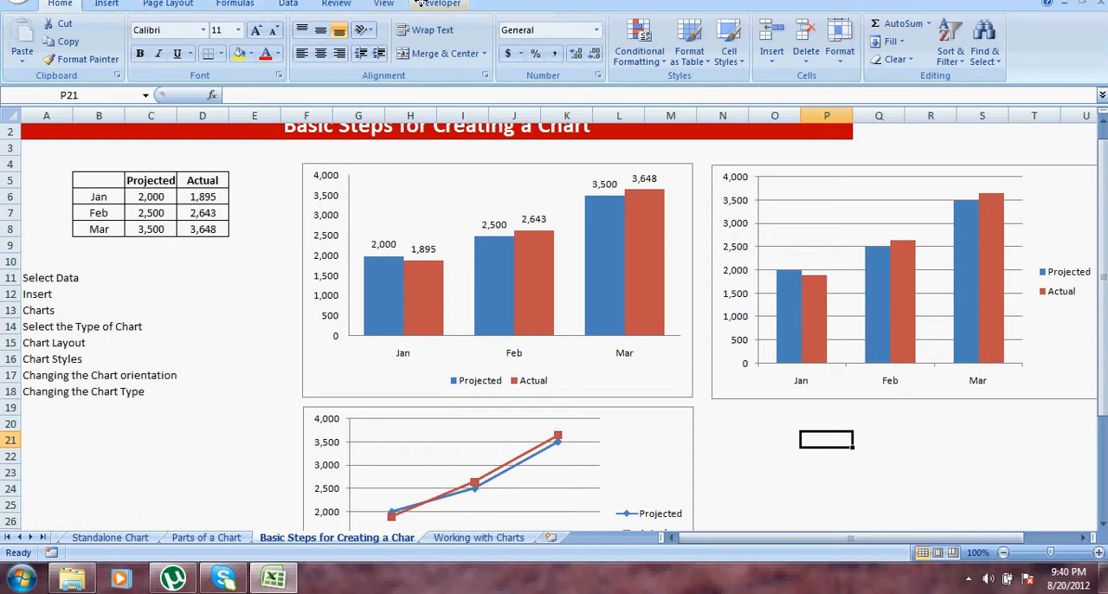
left_click(803, 163)
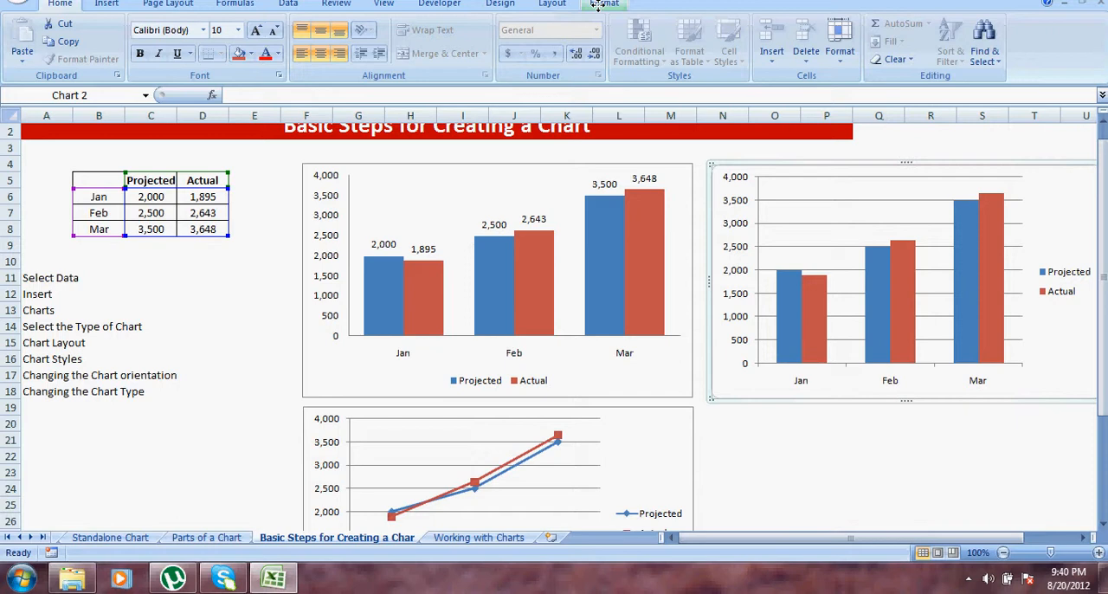
left_click(500, 4)
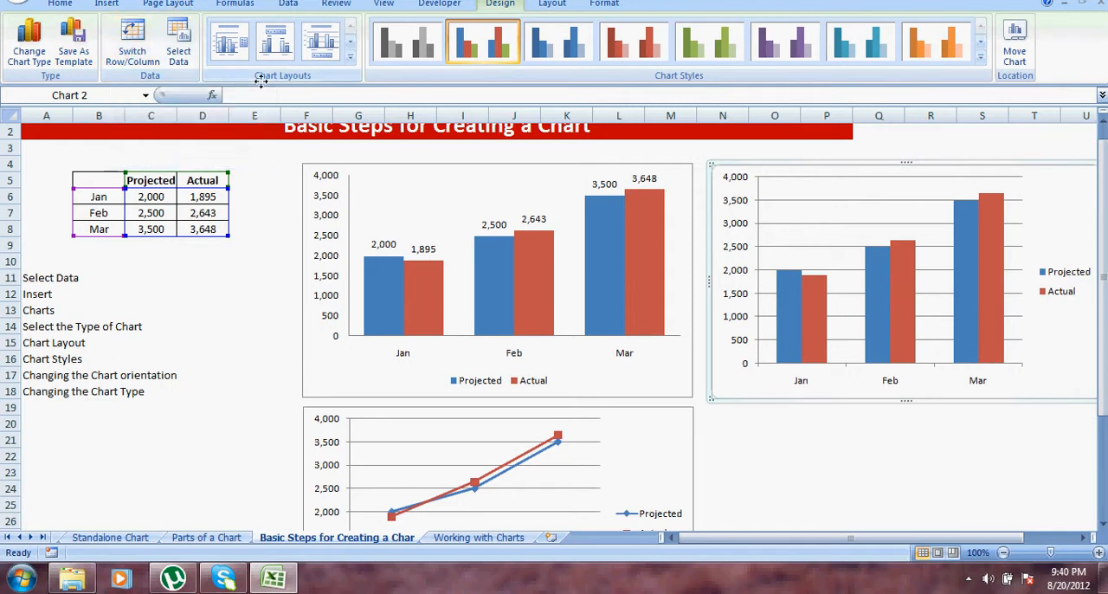
Step: Try chart Layouts 5, 2, 3, 7, 4 and 8 one after another on the selected column chart
left_click(349, 57)
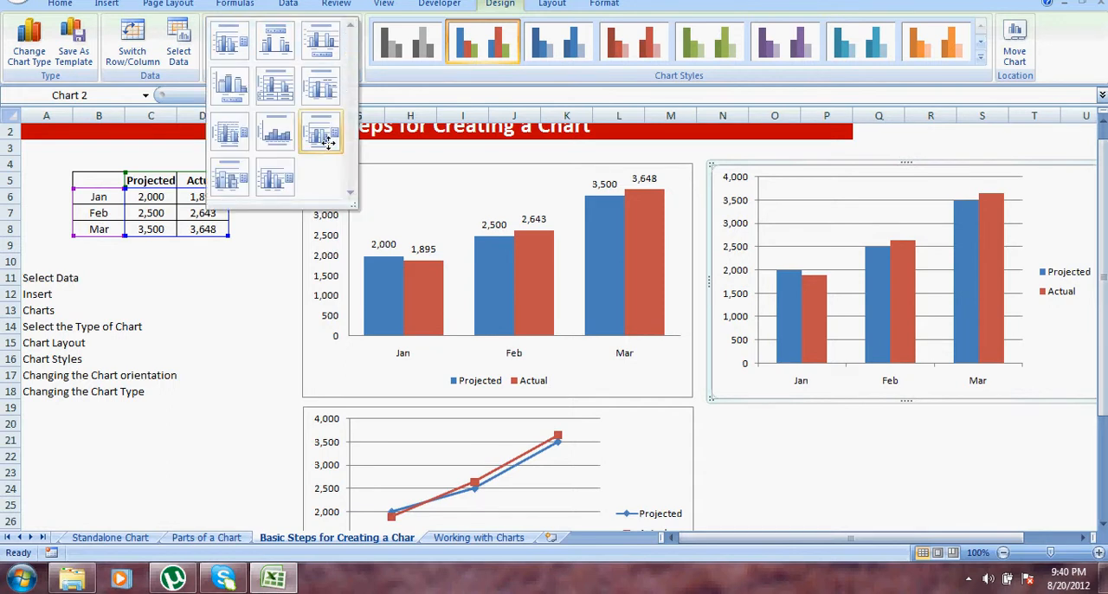
left_click(277, 92)
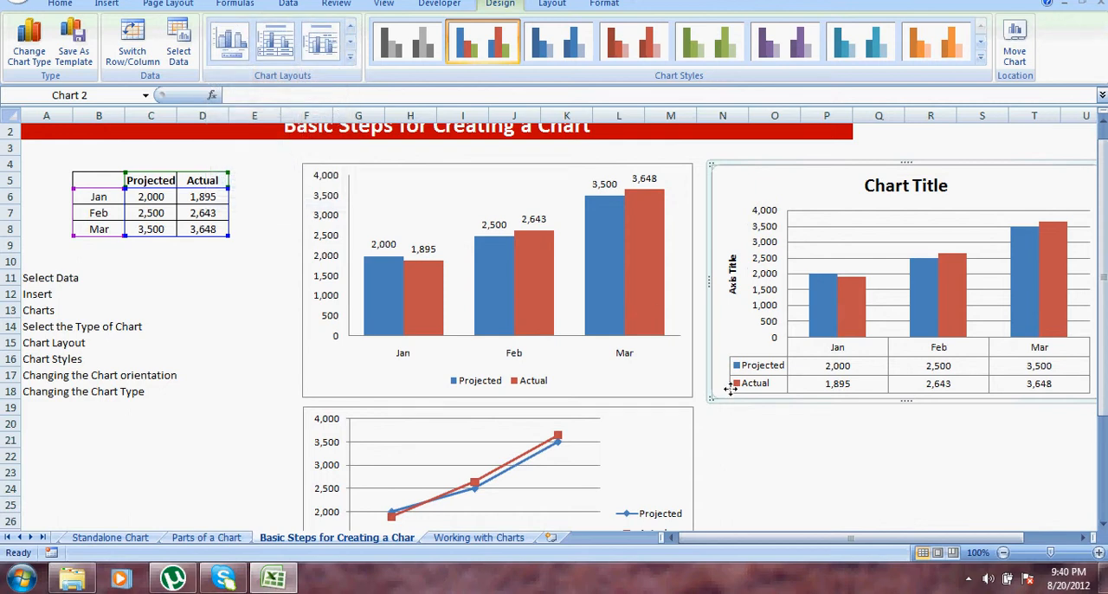
left_click(349, 57)
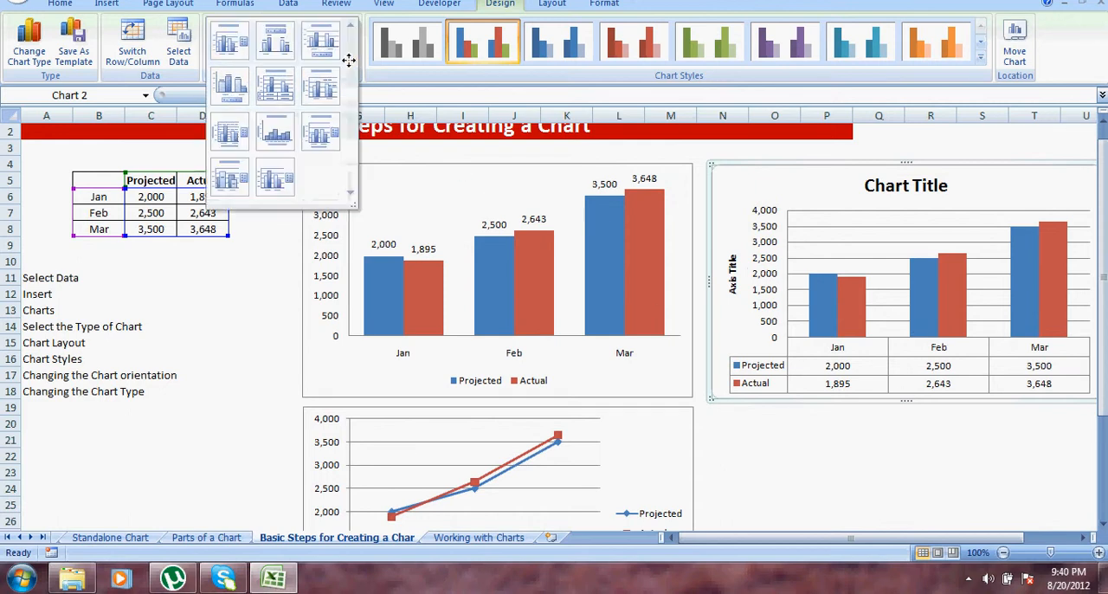
left_click(276, 43)
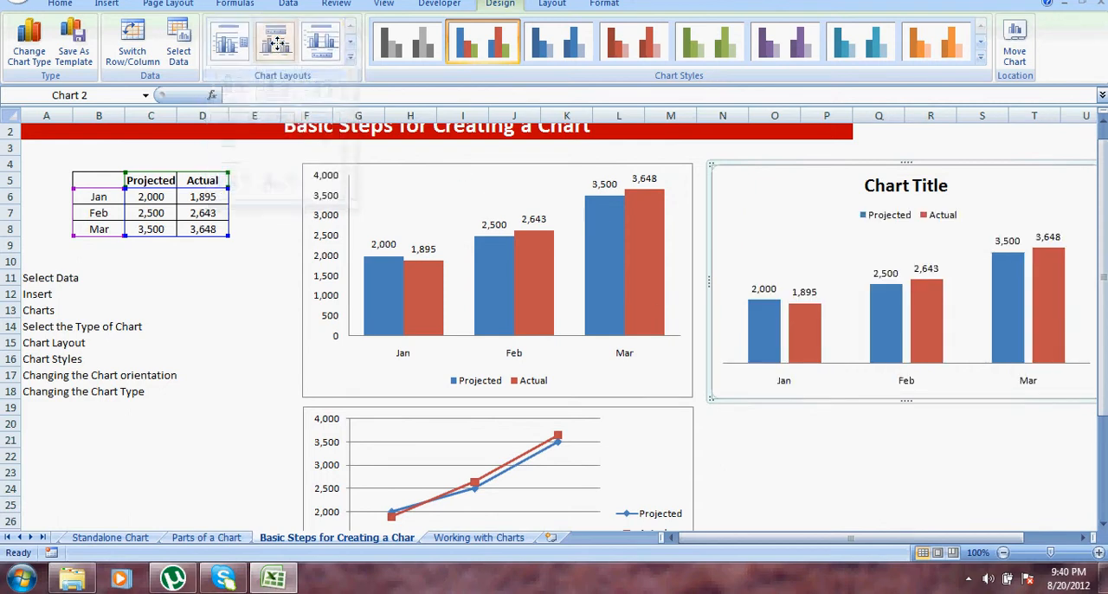
left_click(351, 59)
left_click(321, 40)
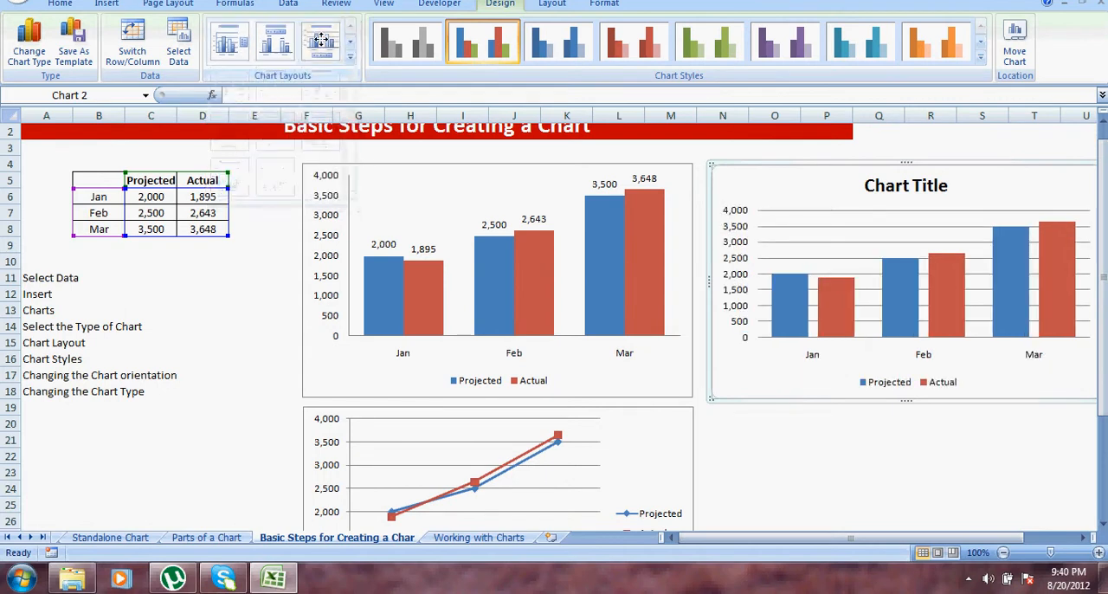
left_click(351, 57)
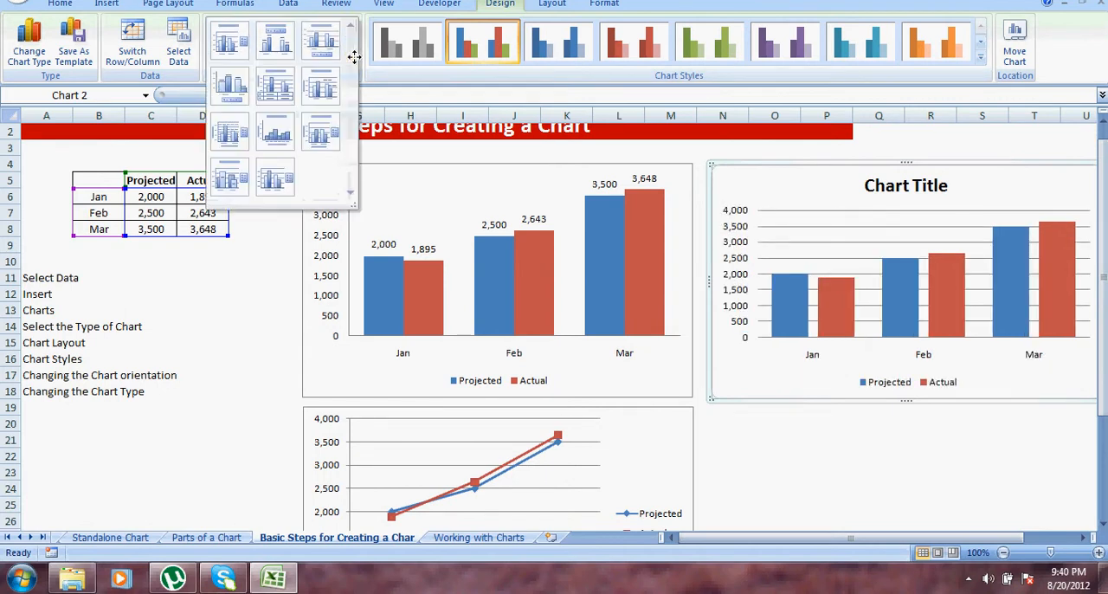
left_click(229, 132)
left_click(350, 58)
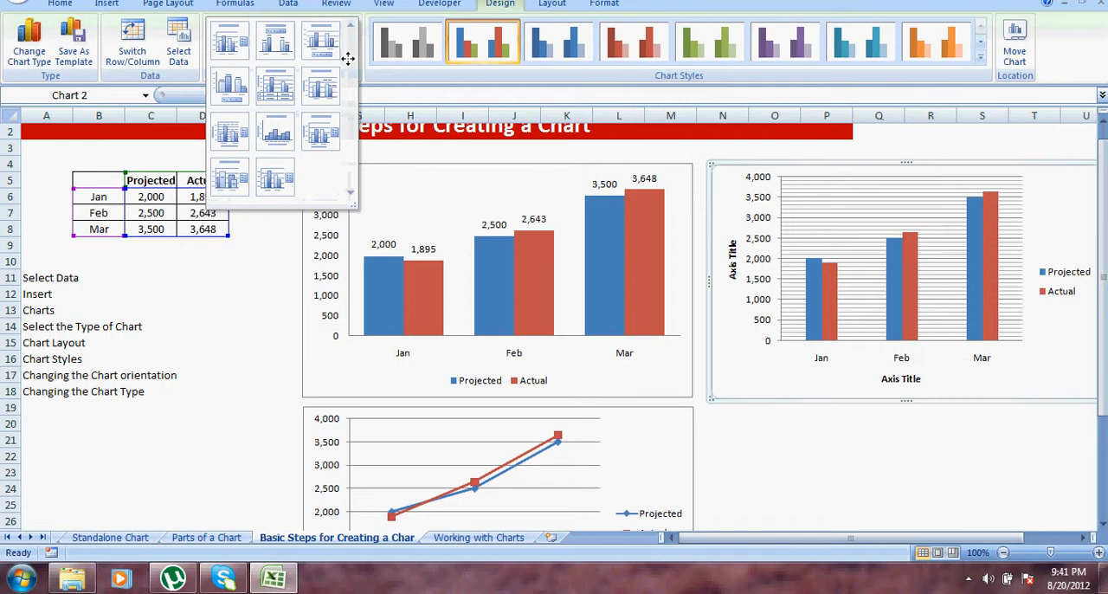
left_click(231, 83)
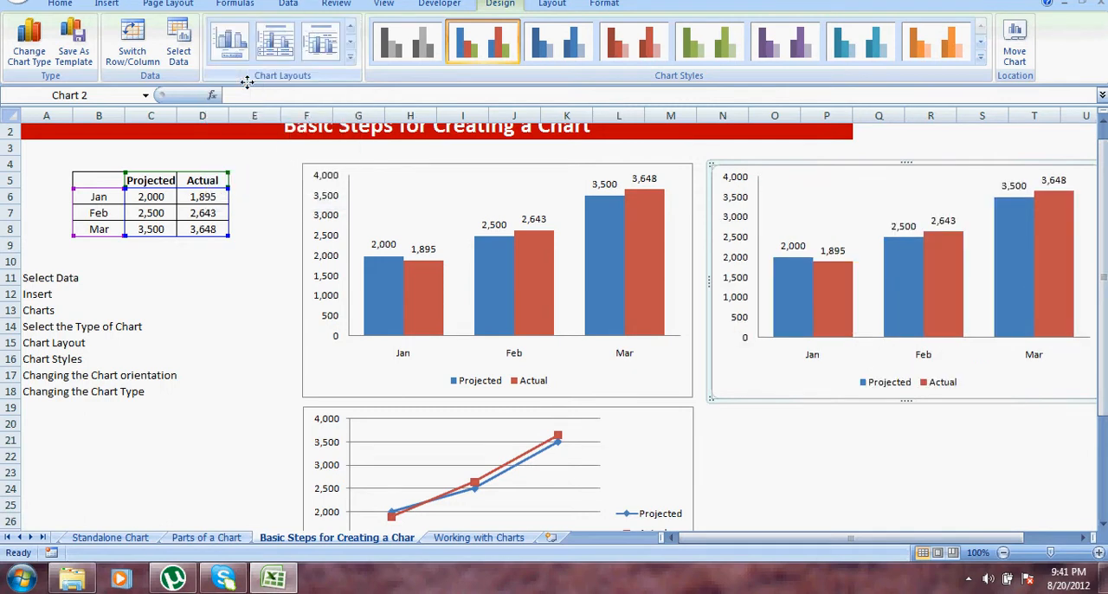
left_click(352, 56)
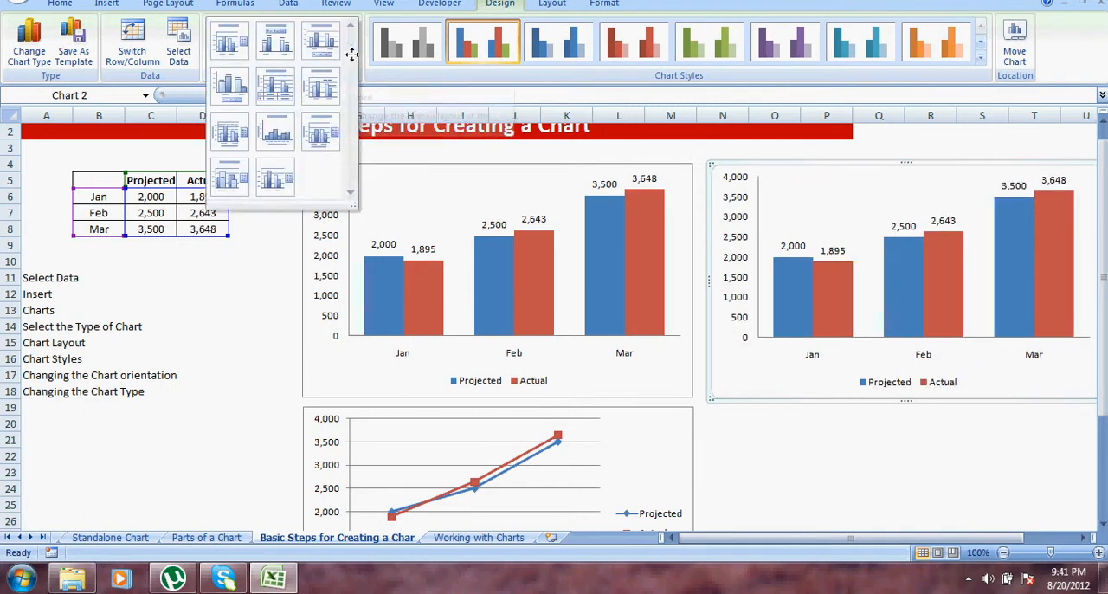
left_click(284, 127)
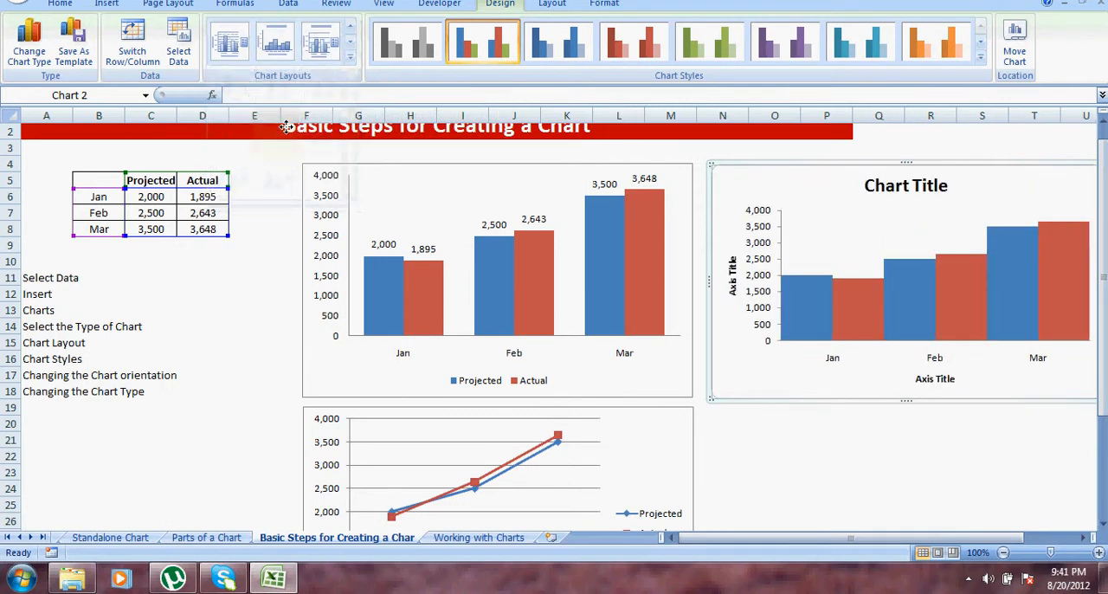
Step: Apply Layout 9 to the selected column chart and give it the black-background chart style with blue and red columns
left_click(351, 55)
left_click(312, 126)
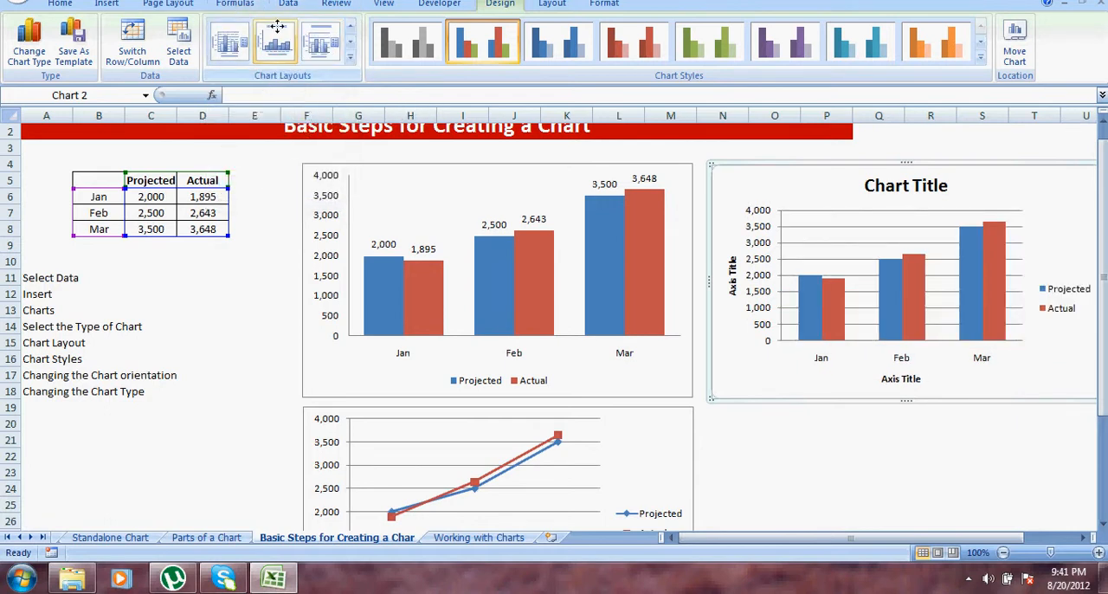
left_click(981, 57)
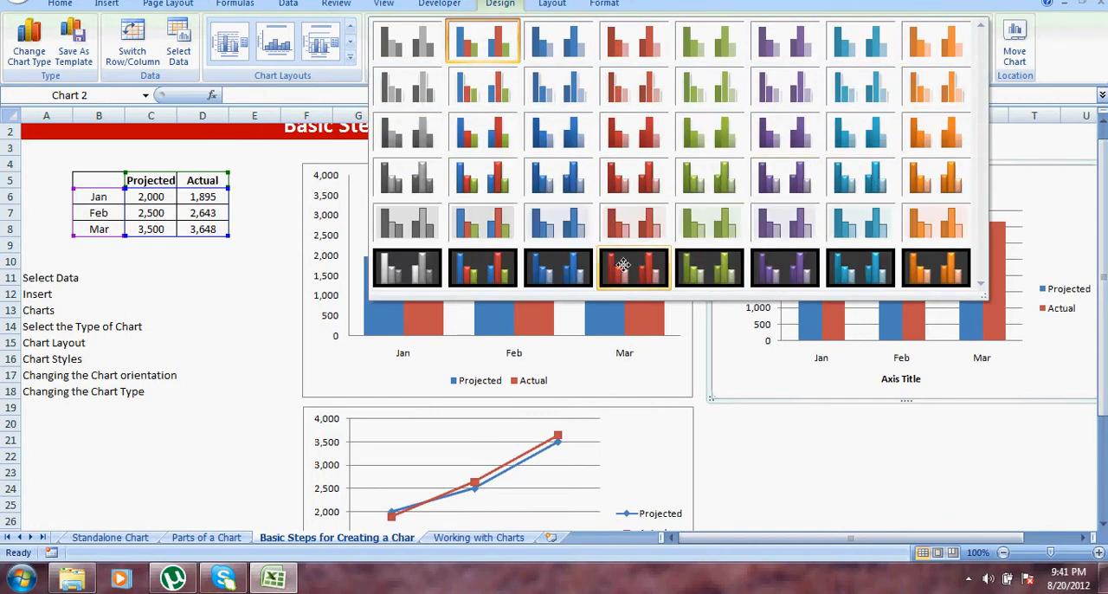
left_click(467, 267)
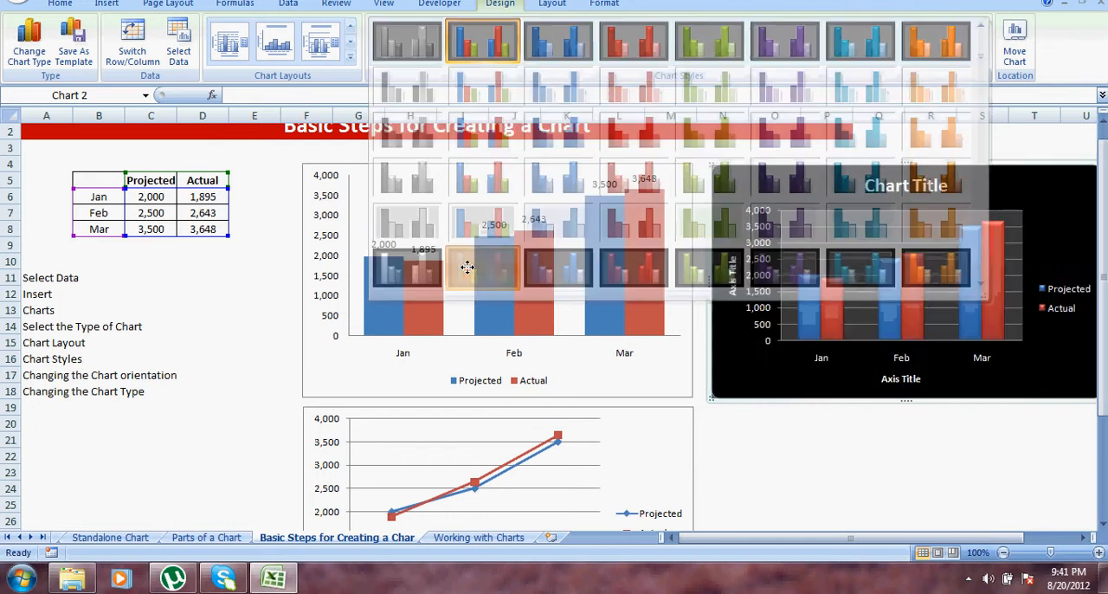
left_click(923, 466)
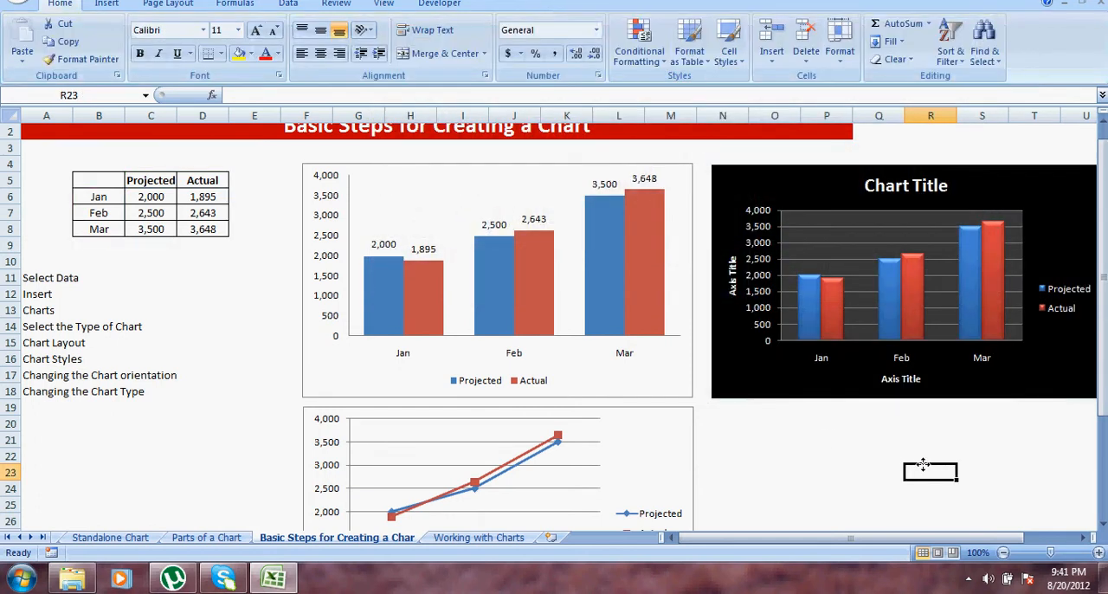
Step: Examine the chart title placement options for the black-background chart and select its chart title
left_click(776, 174)
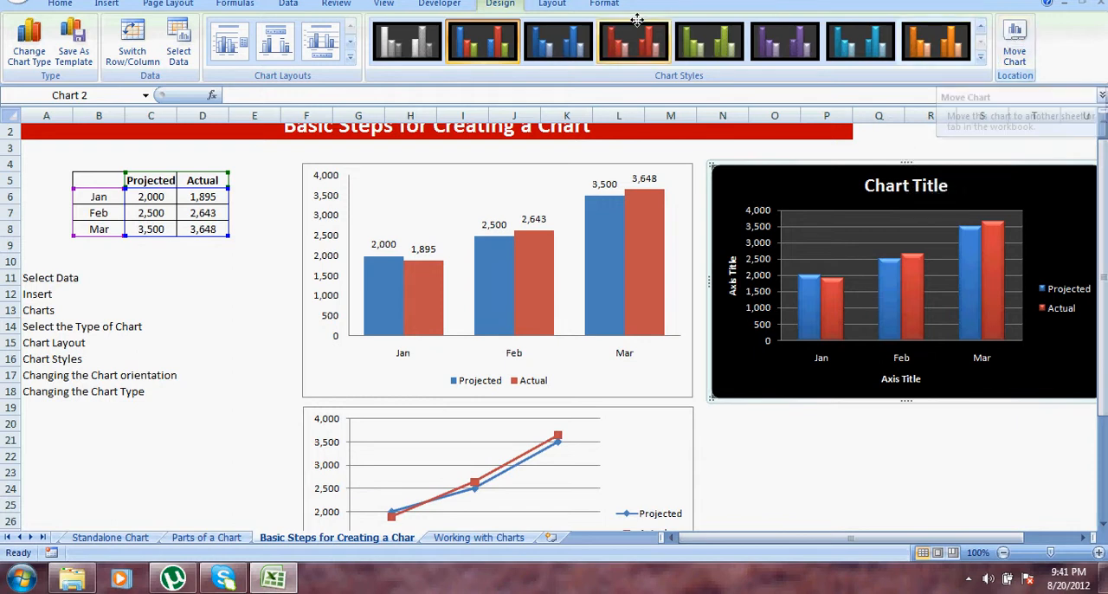
left_click(541, 5)
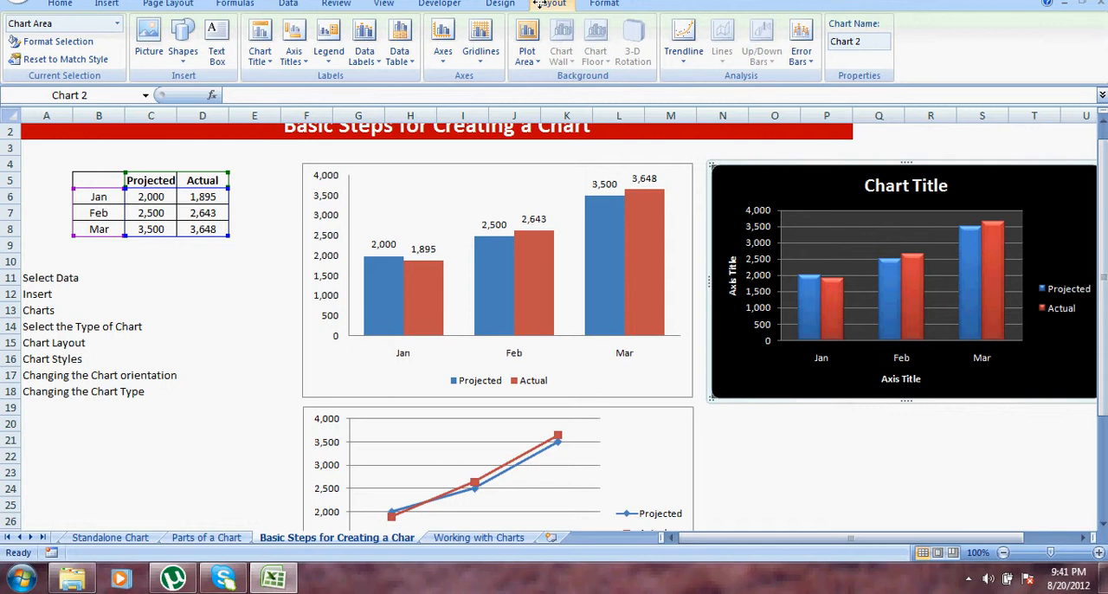
left_click(268, 59)
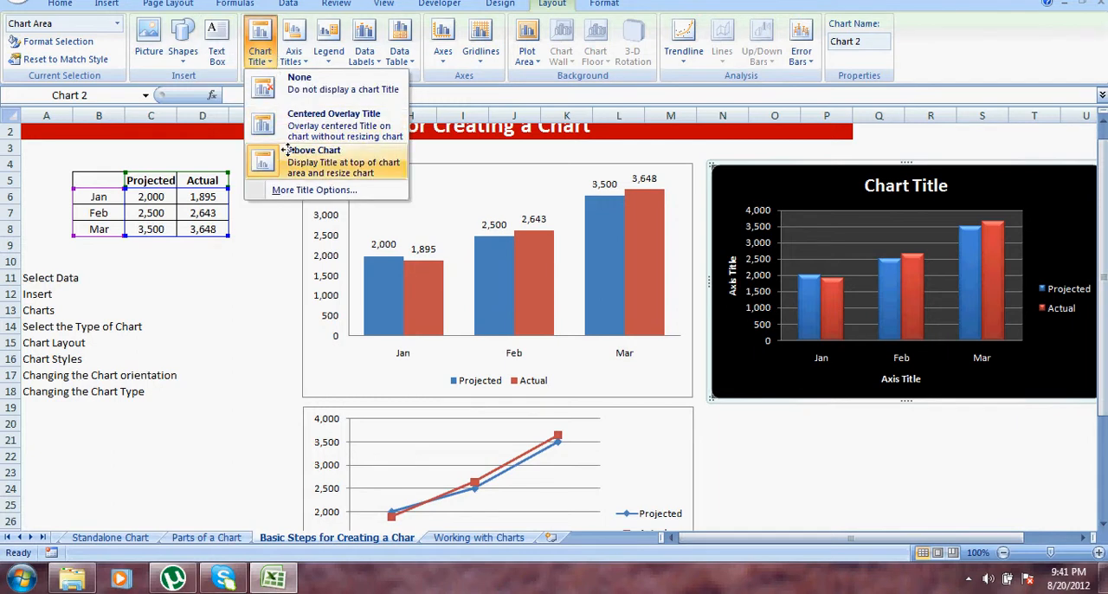
left_click(939, 187)
left_click(974, 148)
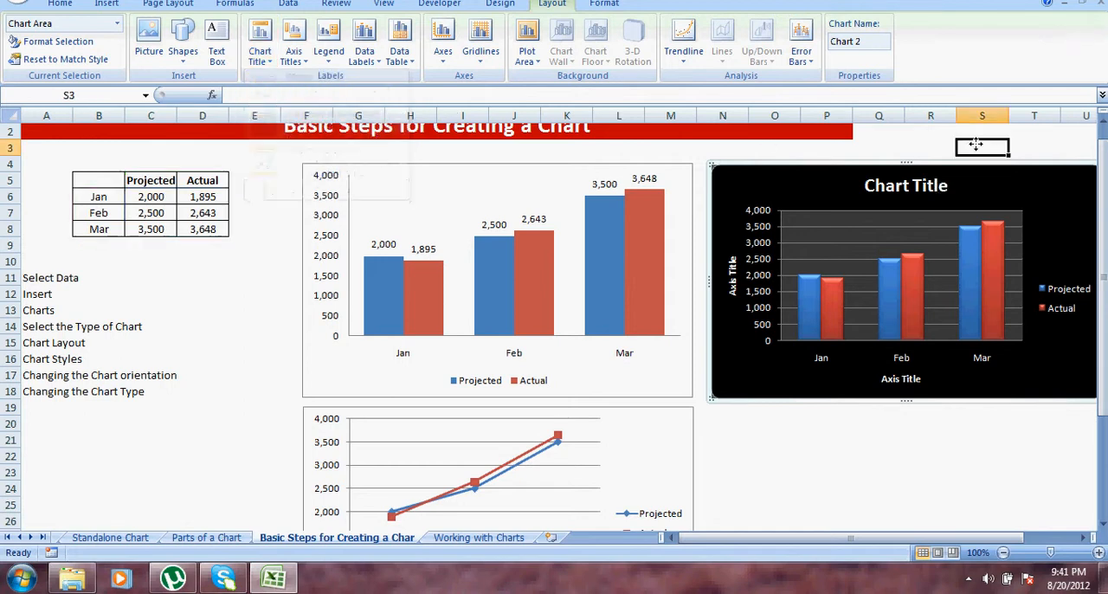
left_click(937, 188)
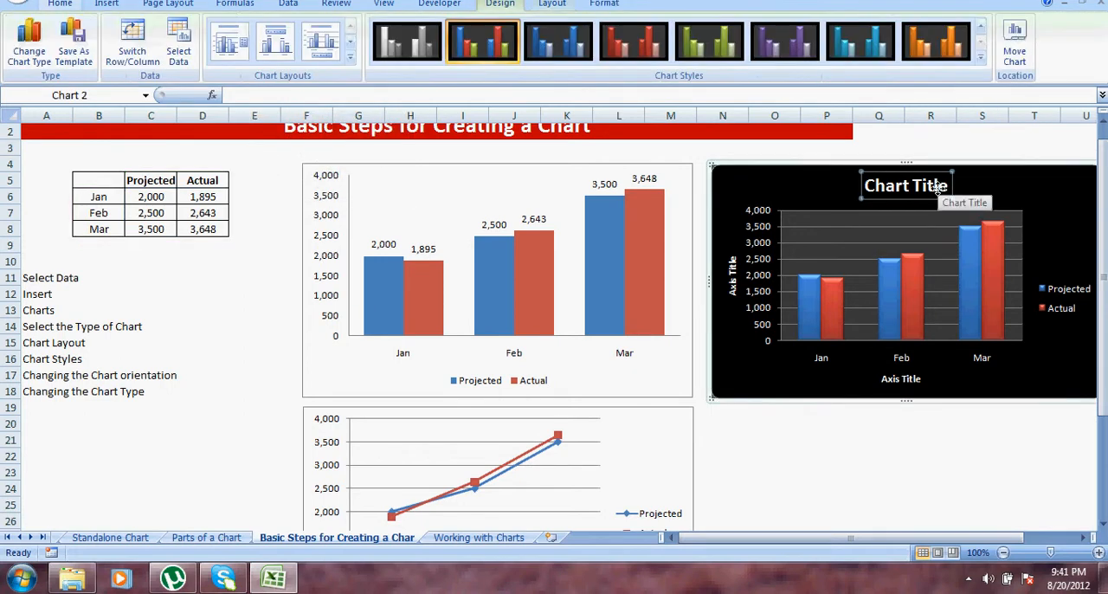
Step: Look at the axis title options and show the black-background chart's legend at its left
left_click(552, 4)
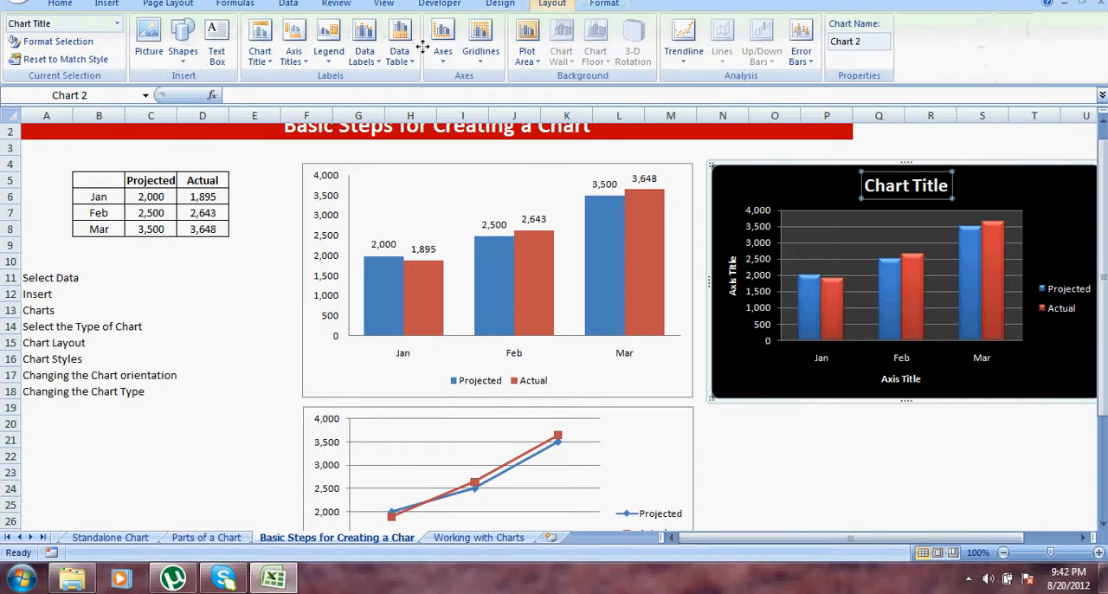
left_click(294, 56)
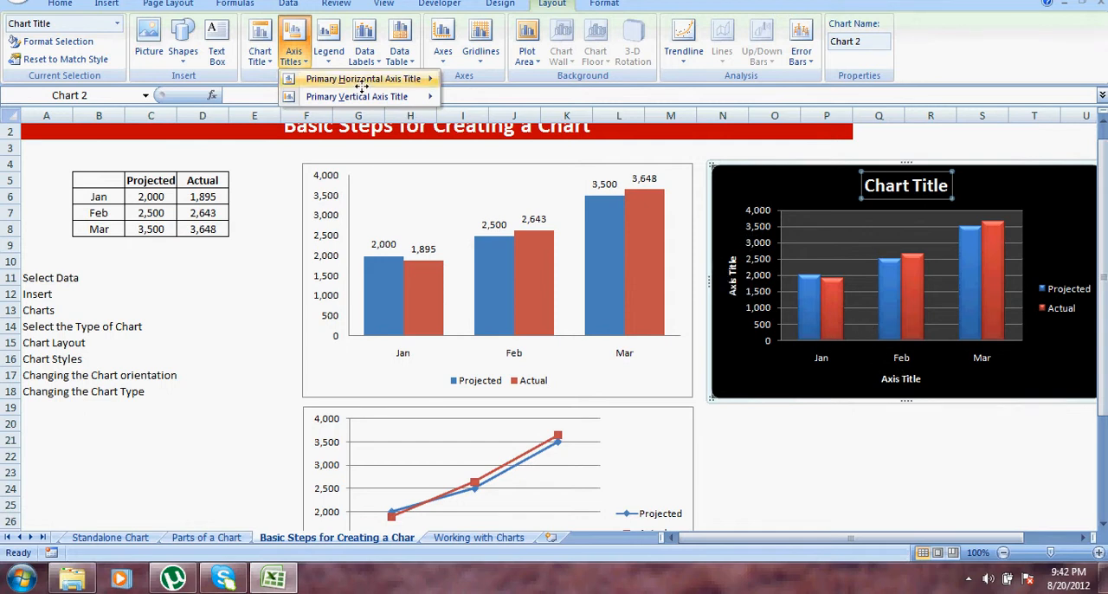
left_click(333, 64)
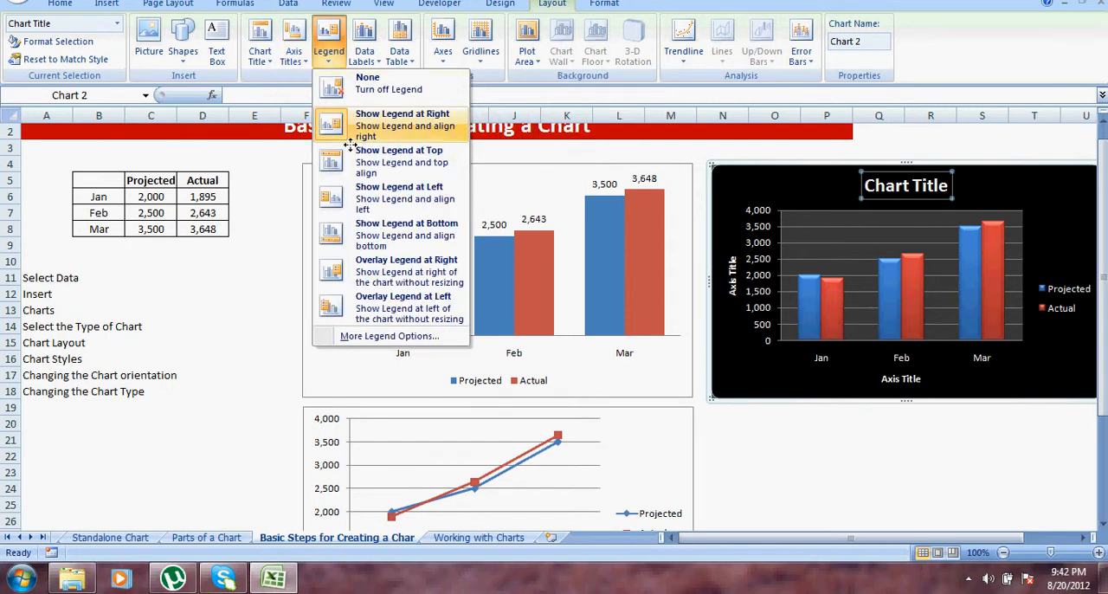
left_click(359, 187)
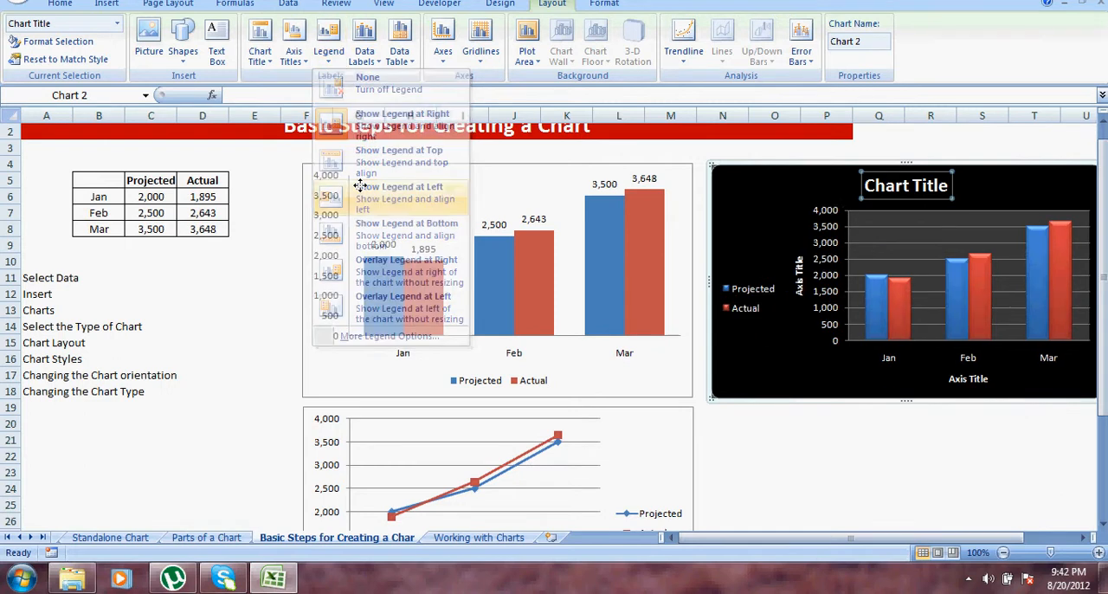
Step: Add centered data labels to the black-background chart's columns and show a data table beneath its plot area
left_click(364, 52)
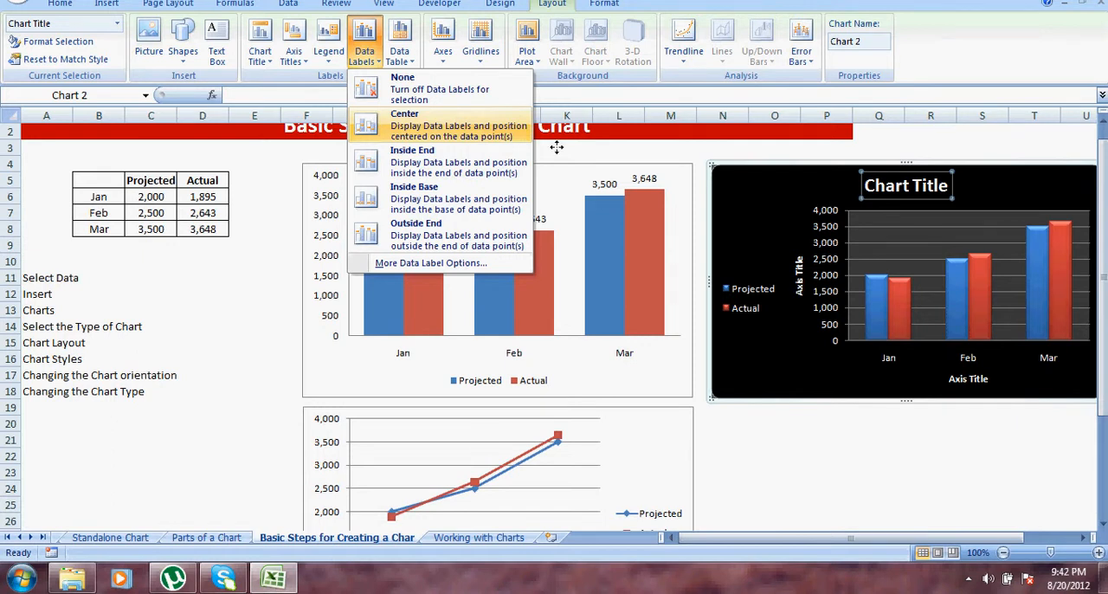
left_click(443, 120)
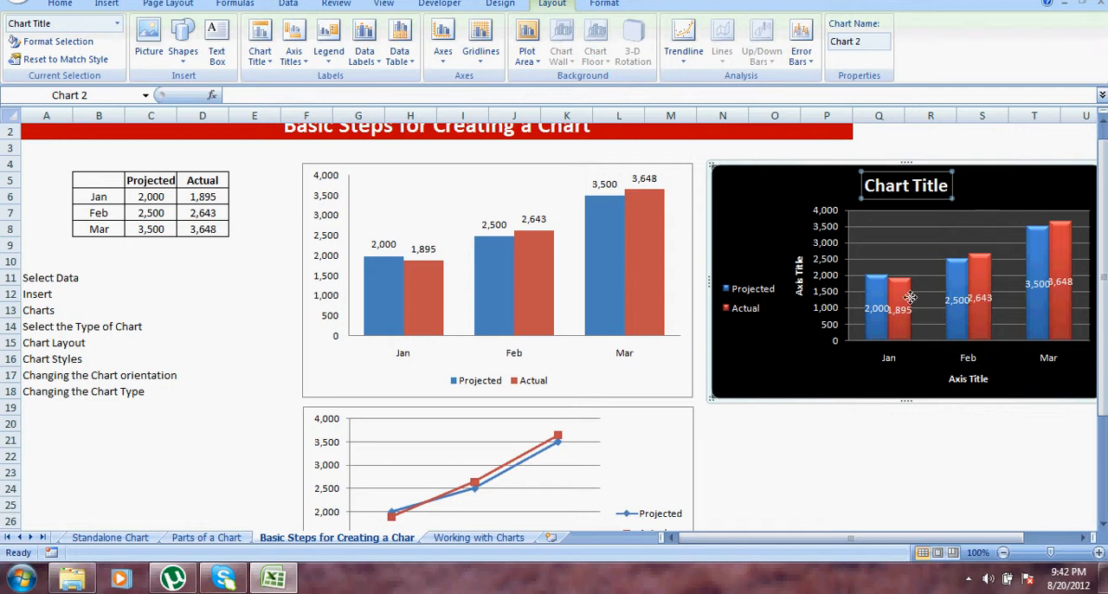
left_click(406, 57)
left_click(448, 123)
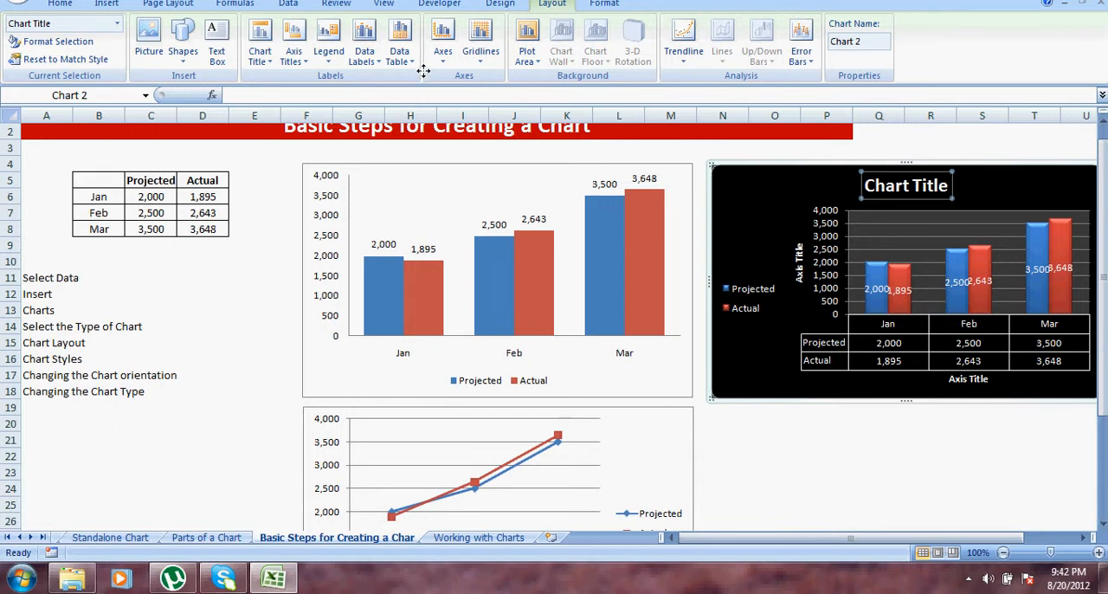
Step: Examine the gridlines, axes, plot area, trendline and formatting options available for the black-background chart, and deselect the chart
left_click(482, 57)
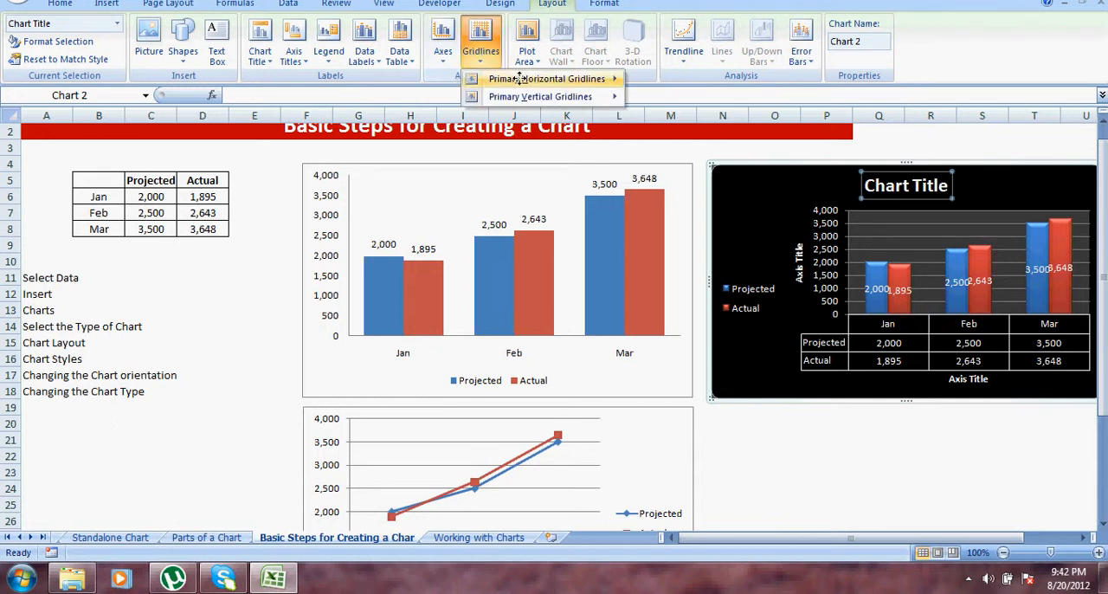
mouse_move(571, 79)
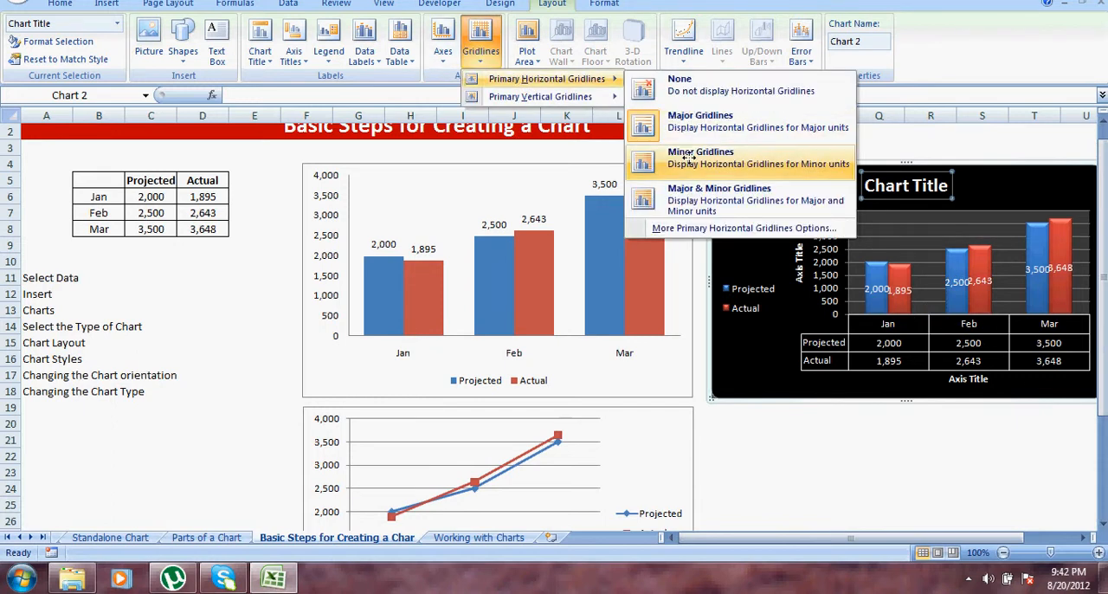
mouse_move(494, 97)
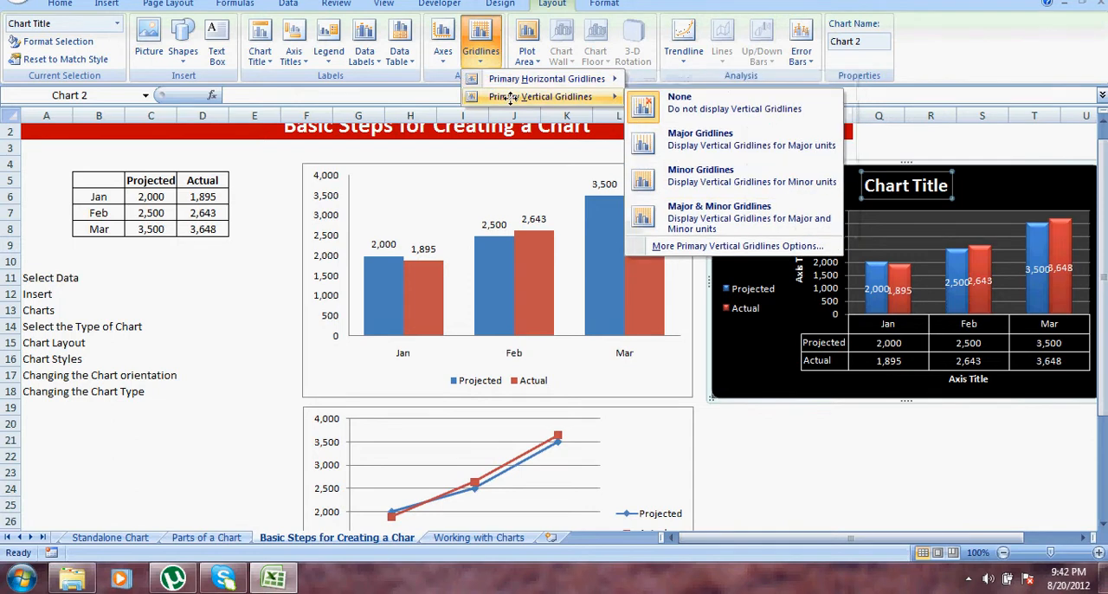
left_click(441, 52)
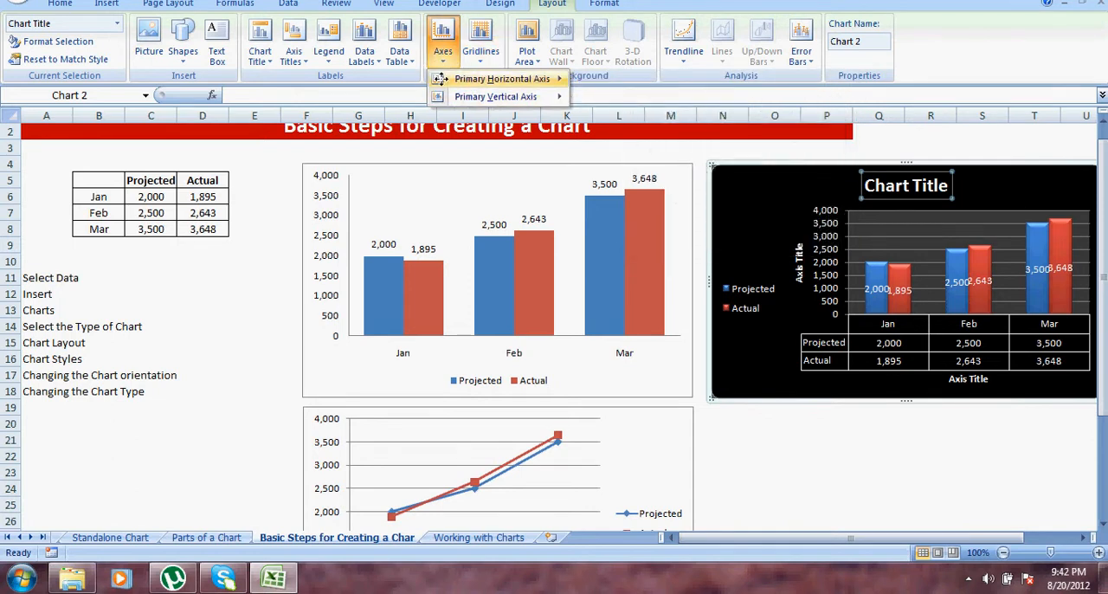
mouse_move(439, 78)
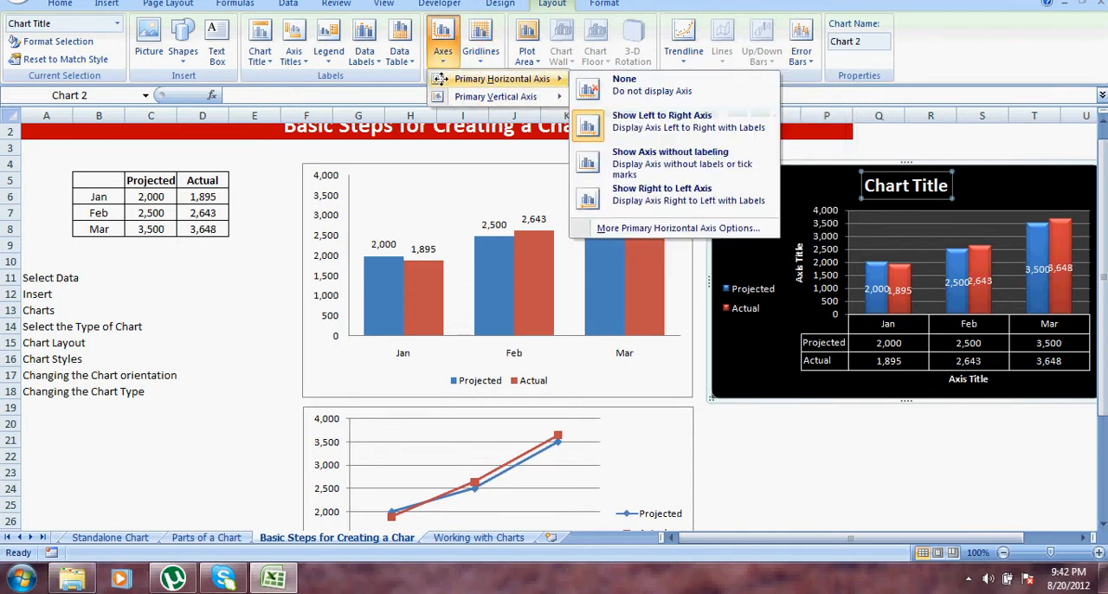
left_click(536, 61)
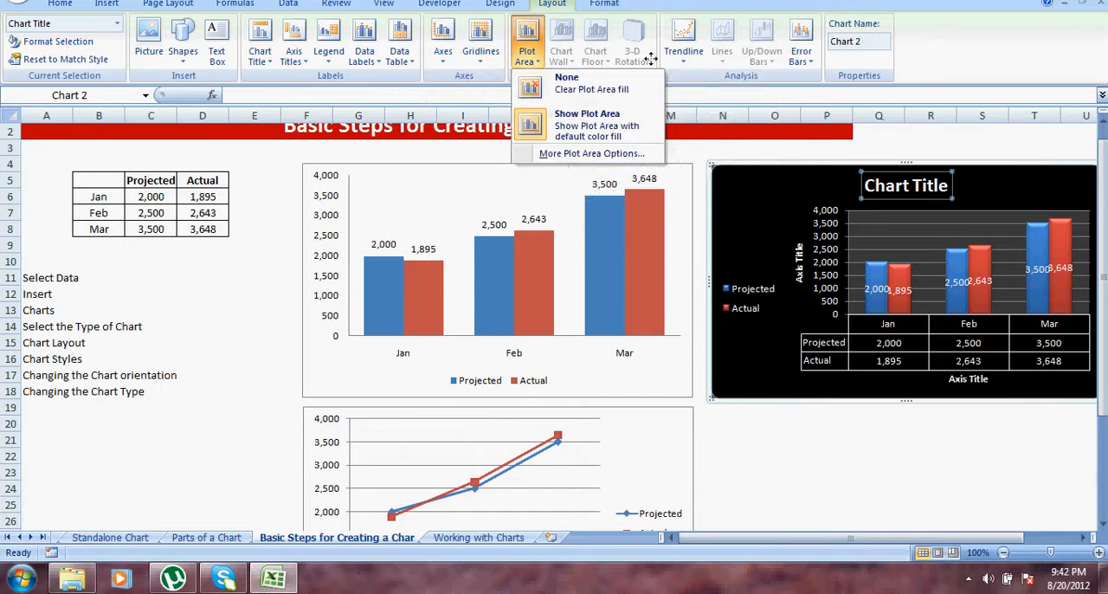
left_click(684, 62)
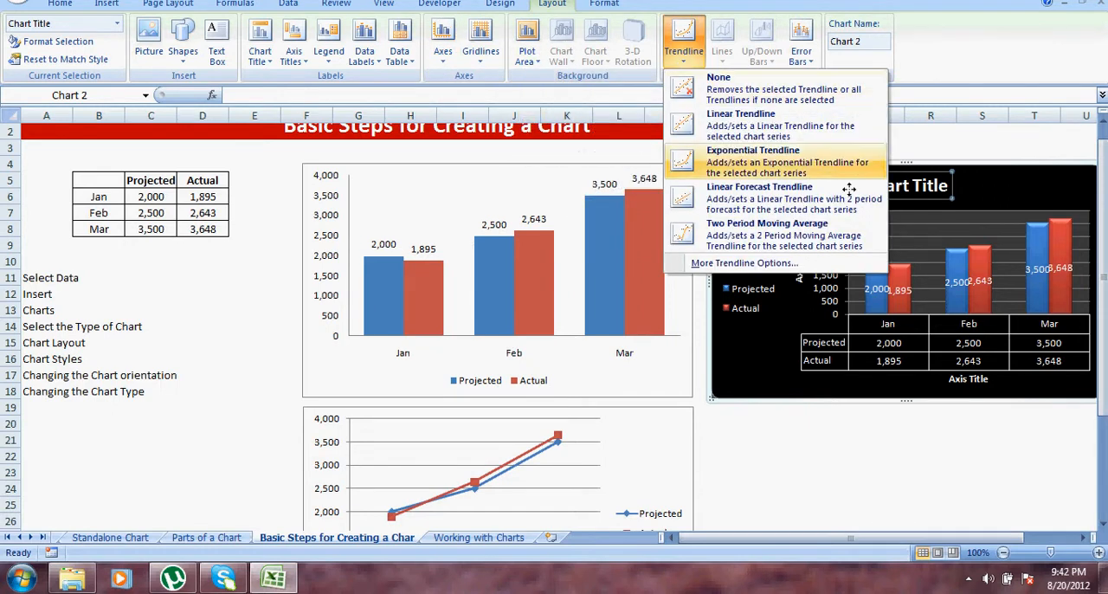
left_click(837, 454)
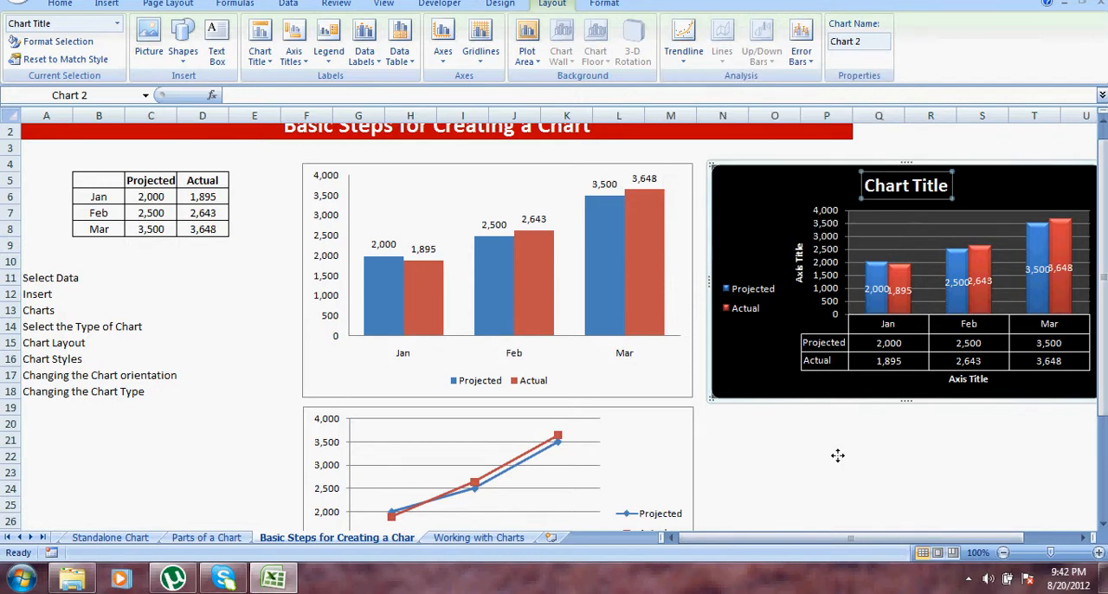
left_click(593, 4)
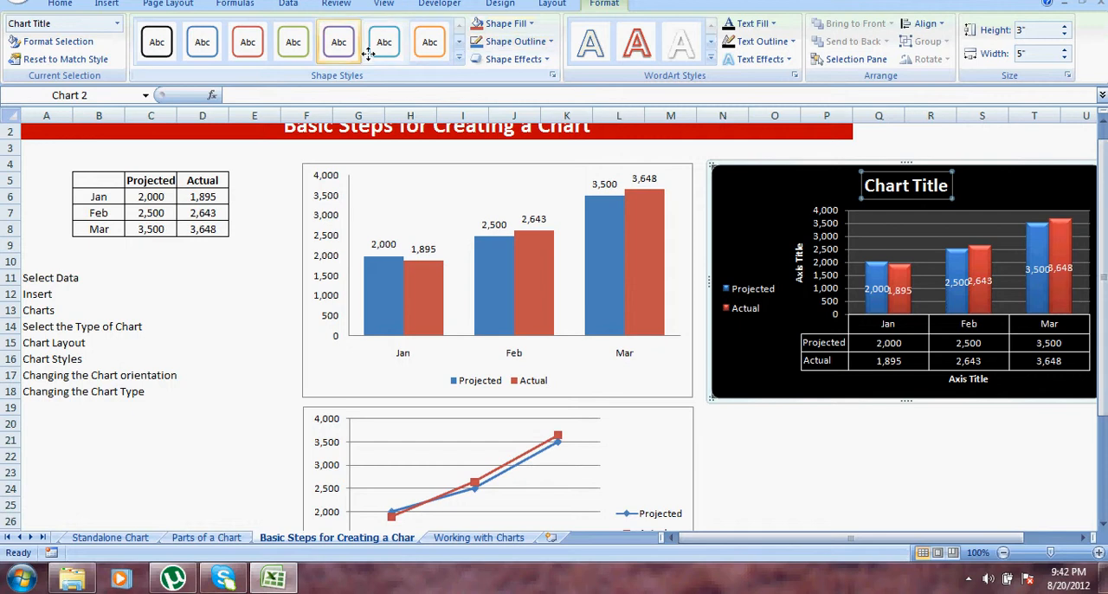
left_click(60, 4)
left_click(872, 439)
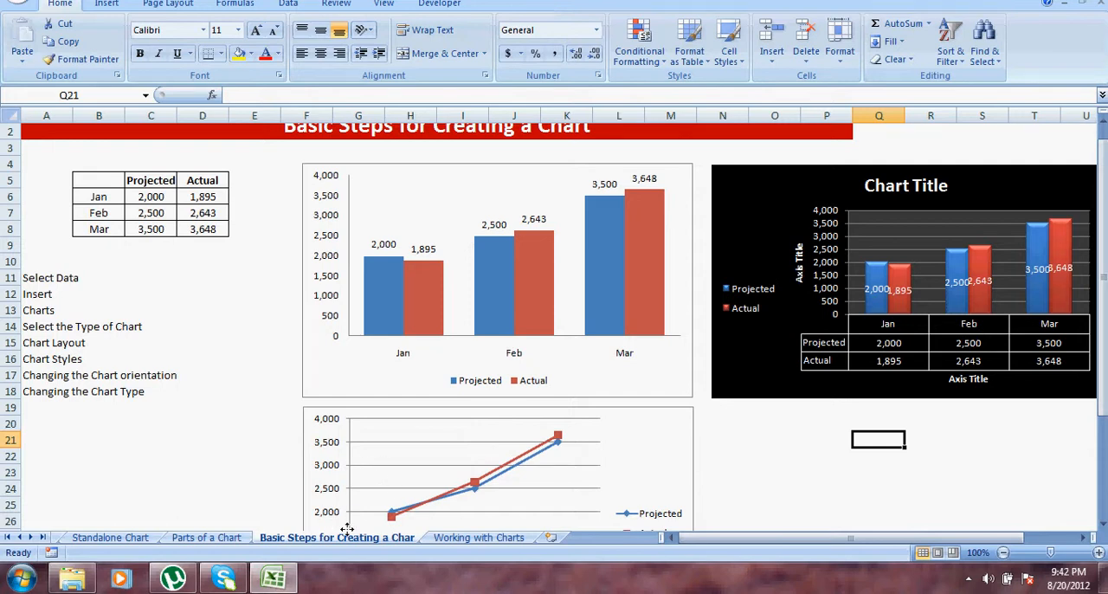
Step: Go to the Working with Charts sheet and shrink its column chart from the upper-right corner
left_click(441, 538)
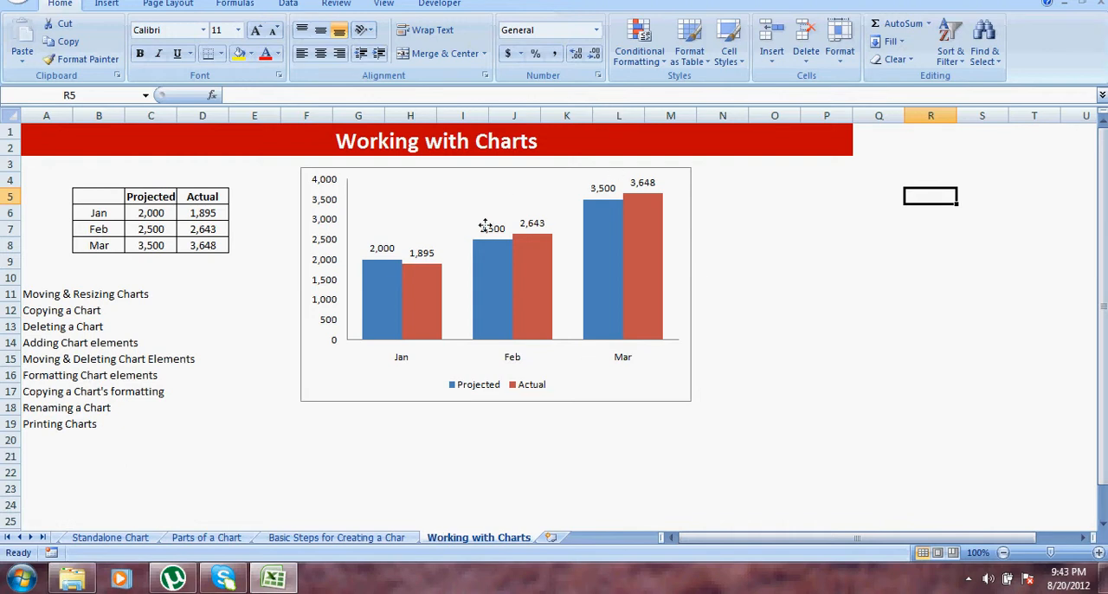
left_click(676, 183)
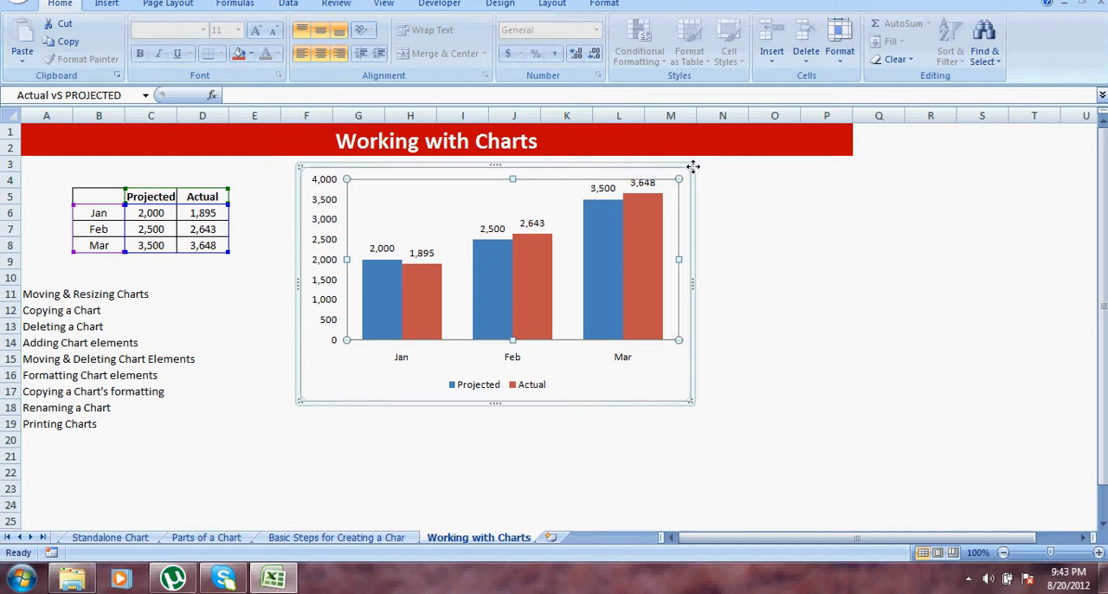
left_click_drag(693, 166, 659, 211)
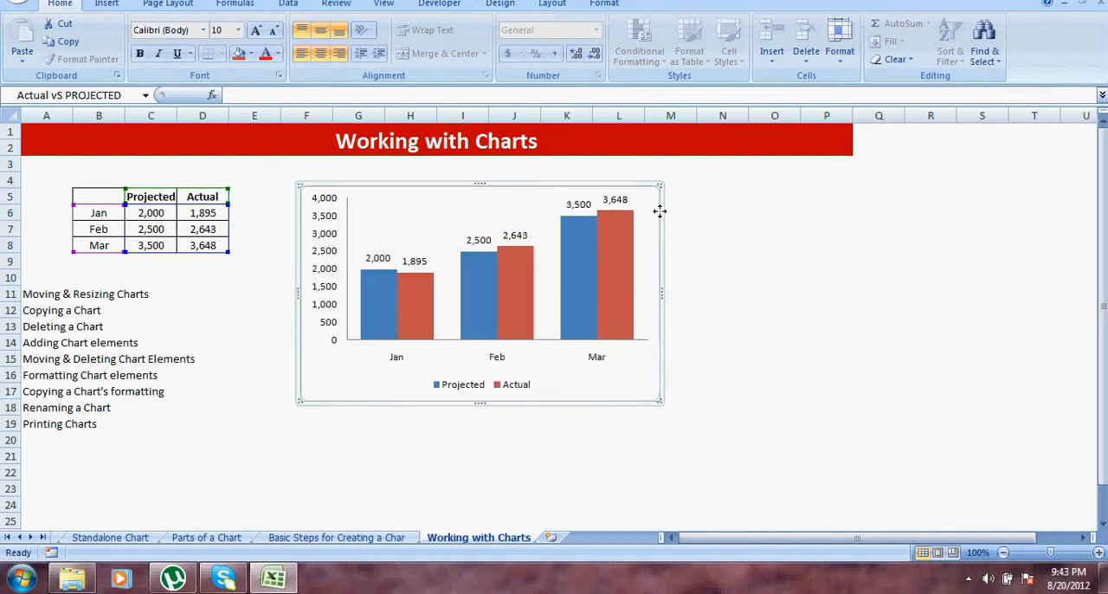
left_click(717, 213)
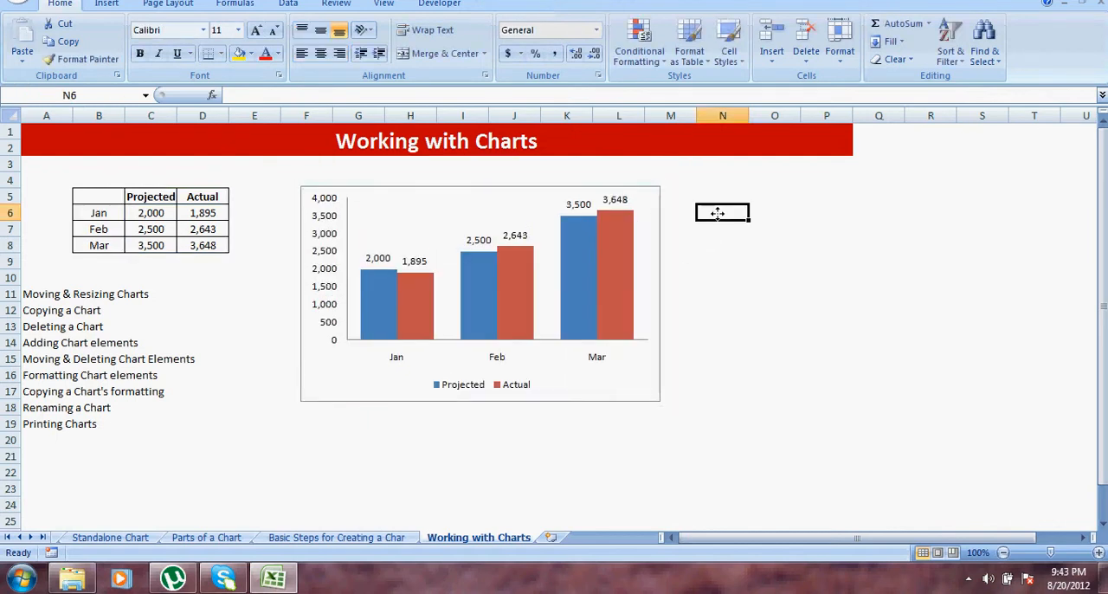
Step: Enlarge the column chart slightly from its upper-right corner and deselect it
left_click(658, 200)
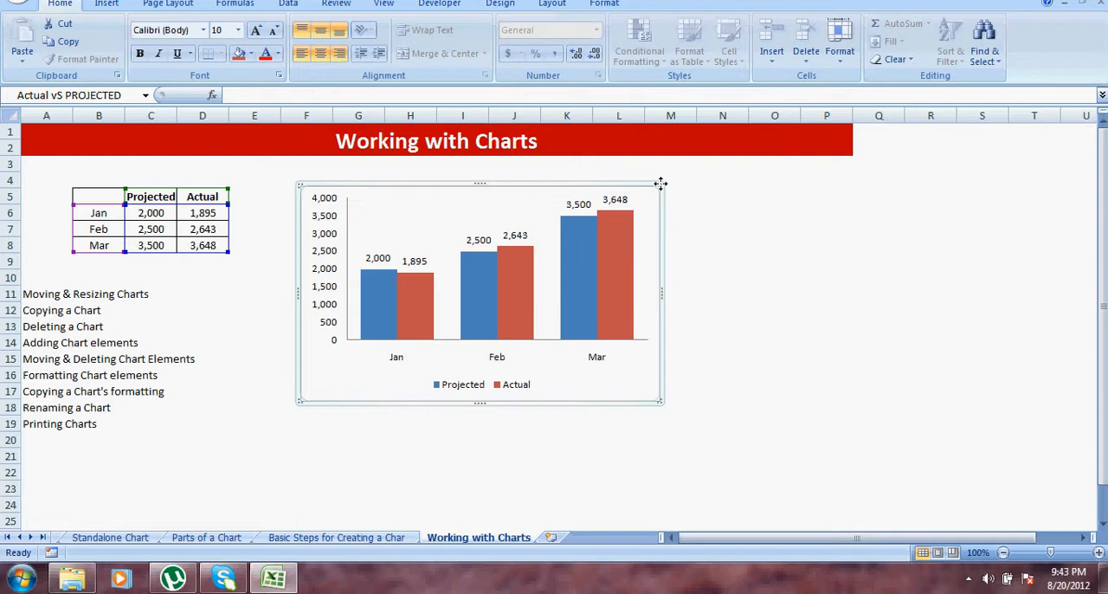
mouse_move(660, 184)
left_mouse_down()
mouse_move(593, 240)
mouse_move(421, 326)
mouse_move(663, 181)
left_mouse_up()
left_click(821, 218)
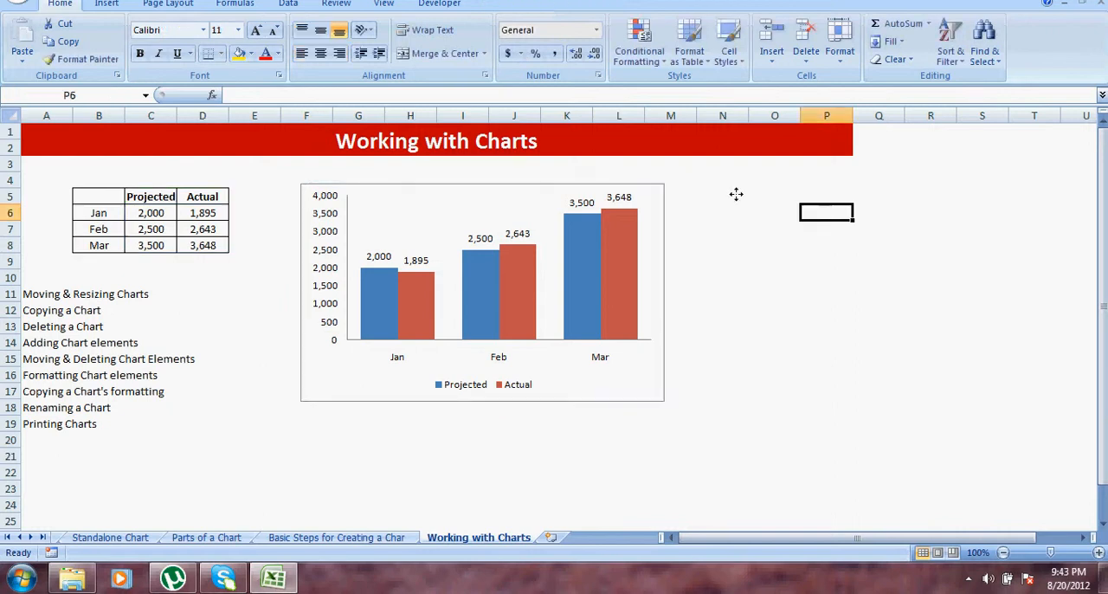
Step: Paste a copy of the column chart at cell S5 and delete that copy
left_click(664, 190)
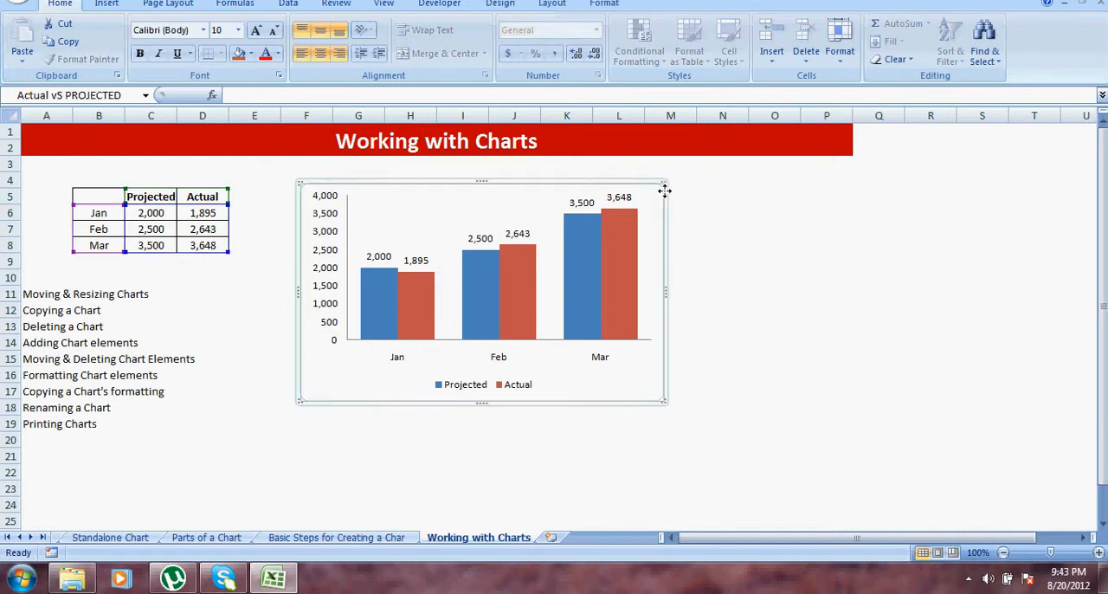
left_click(968, 202)
key("ctrl+v")
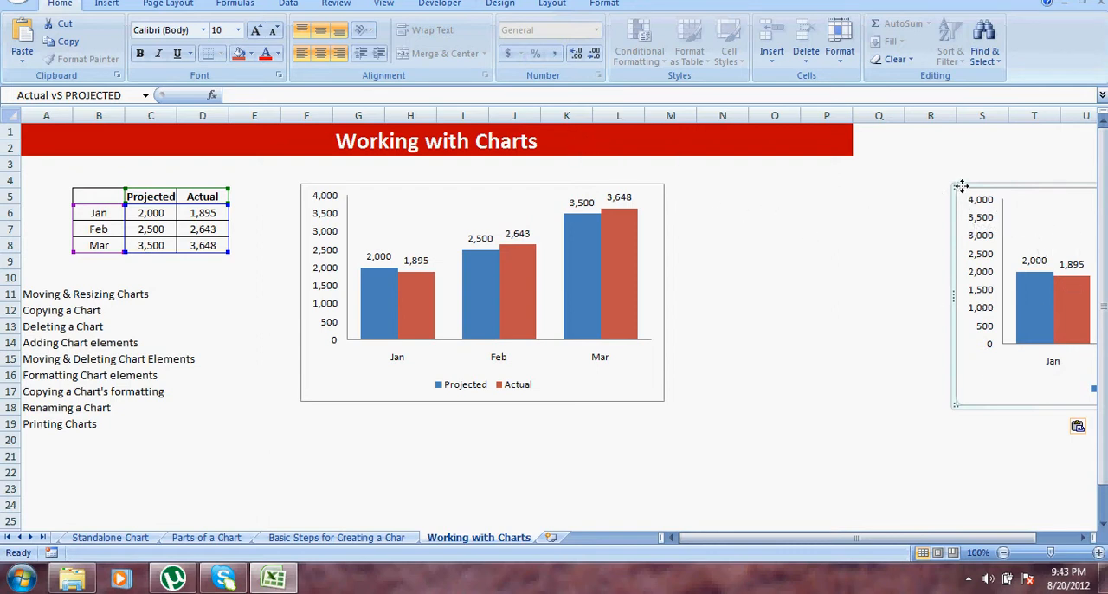
key("Delete")
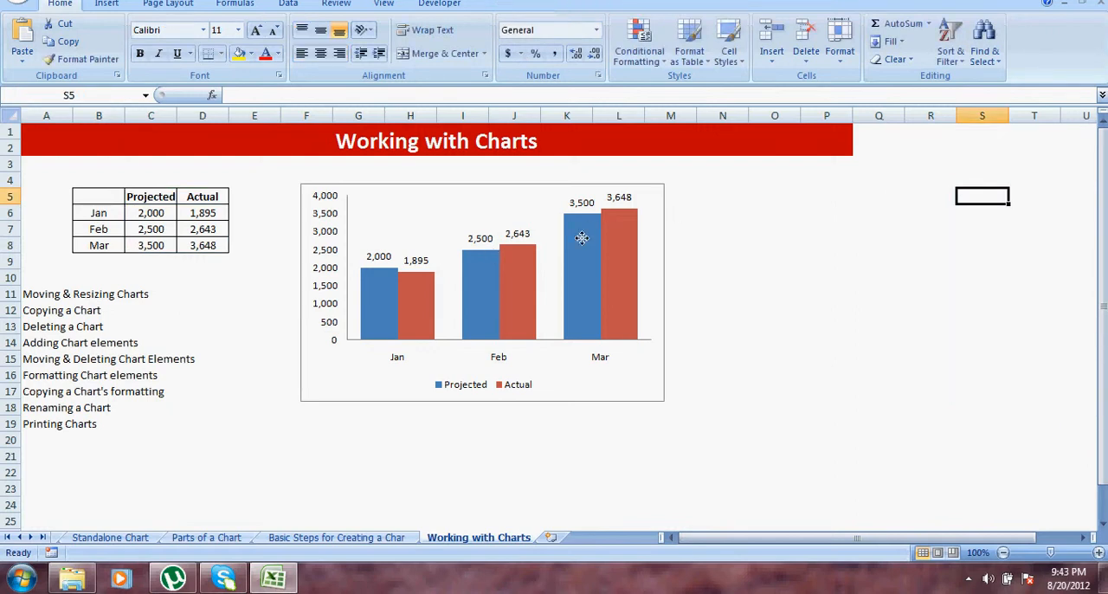
left_click(657, 188)
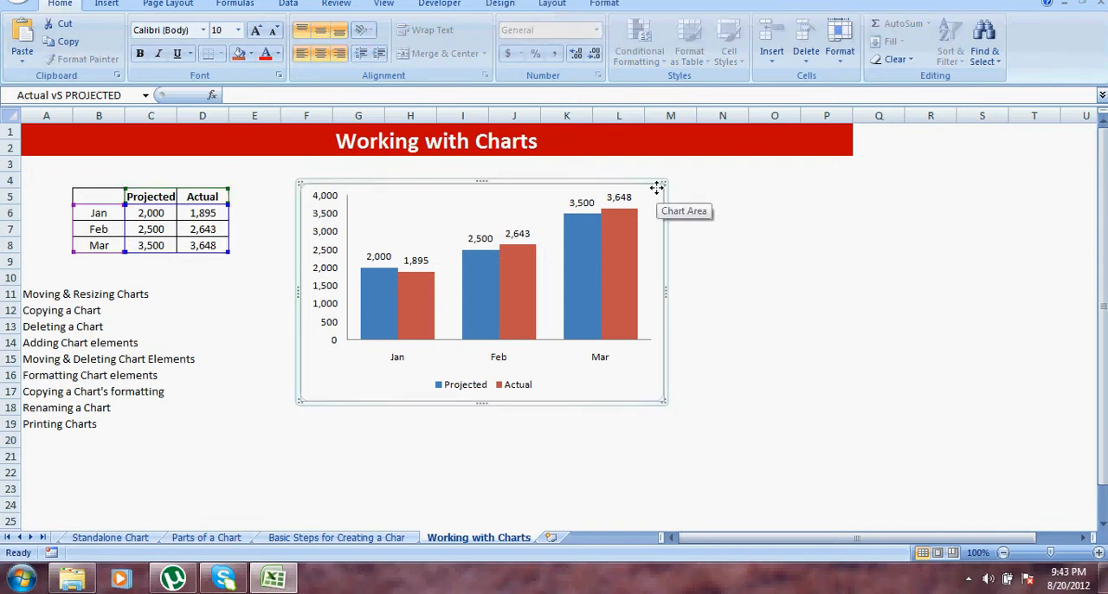
left_click(788, 208)
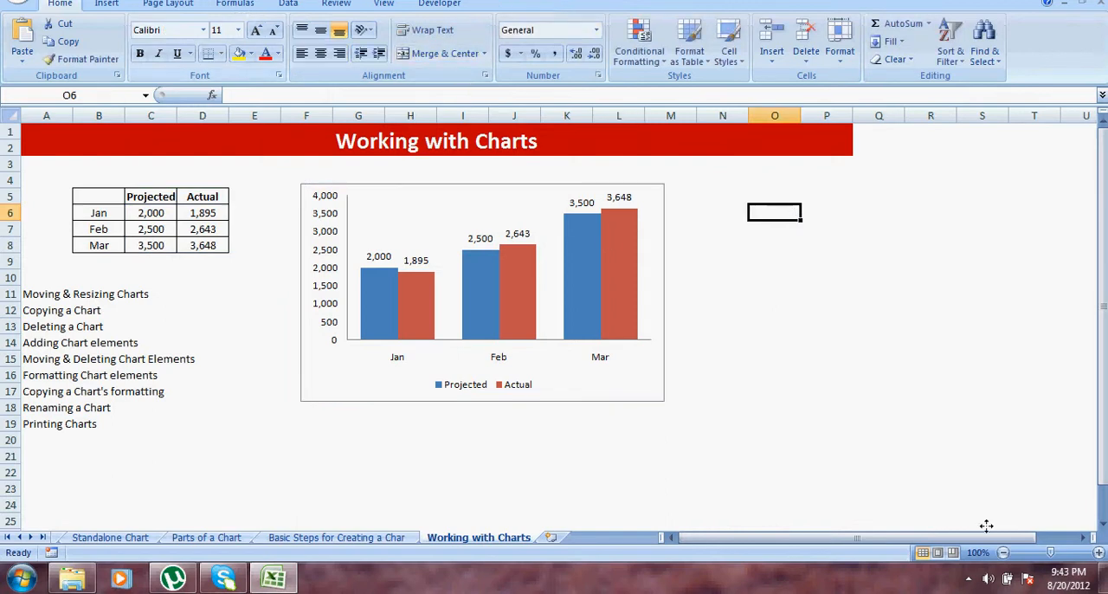
left_click(967, 578)
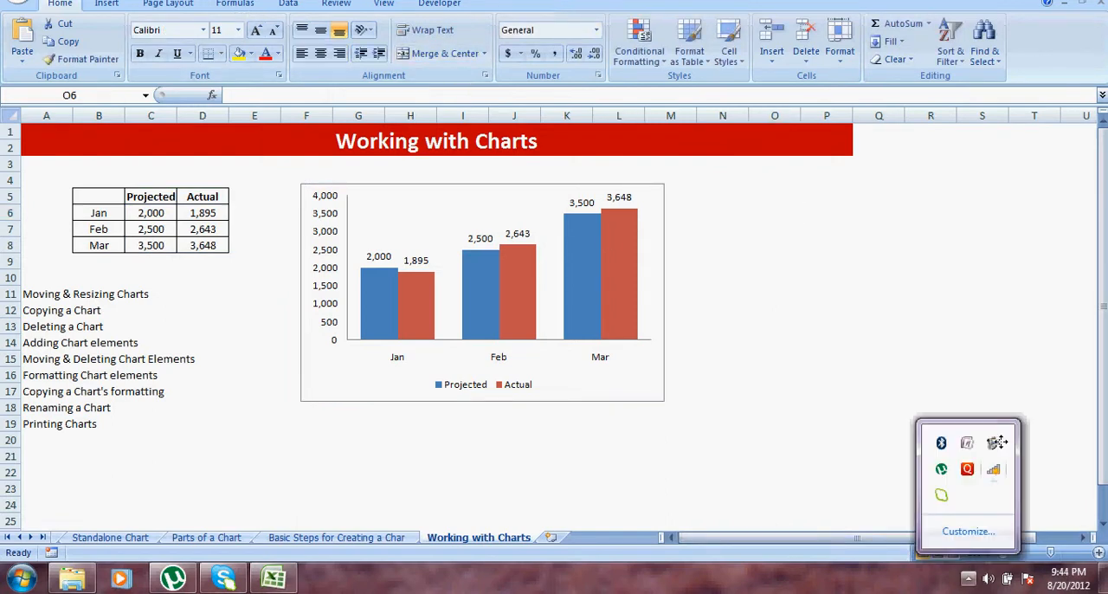